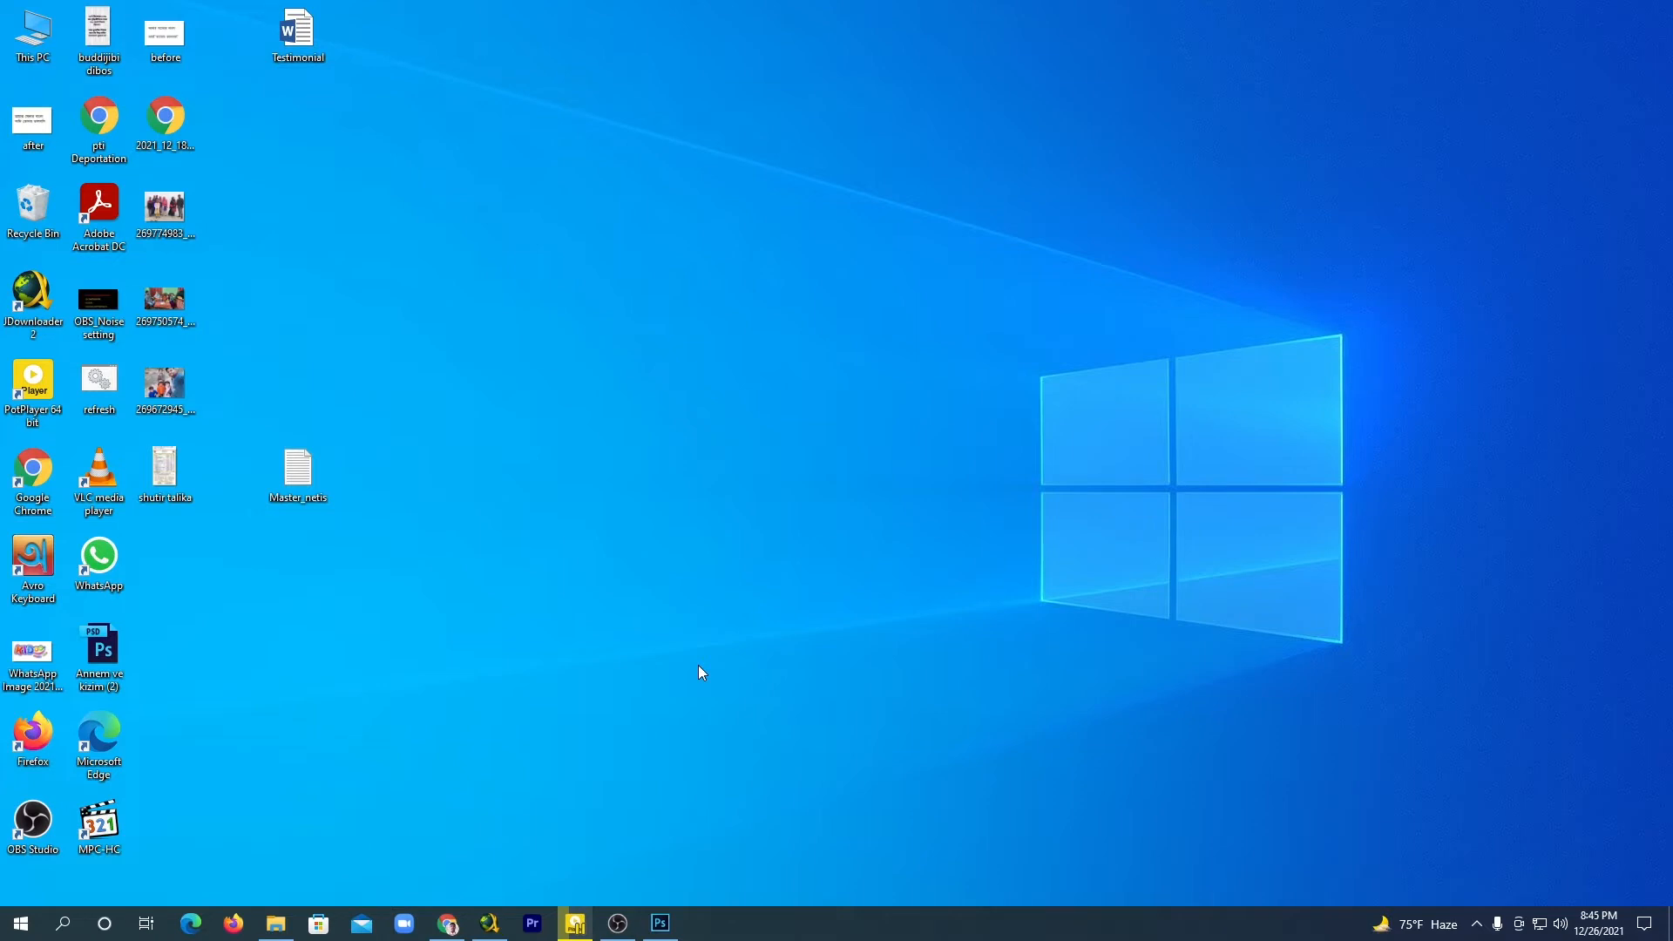
Step: Switch to Photoshop and create a new 8.5 × 11 inch RGB document at 300 pixels/inch with the background color as contents
{"action": "left_click", "coordinate": [661, 924]}
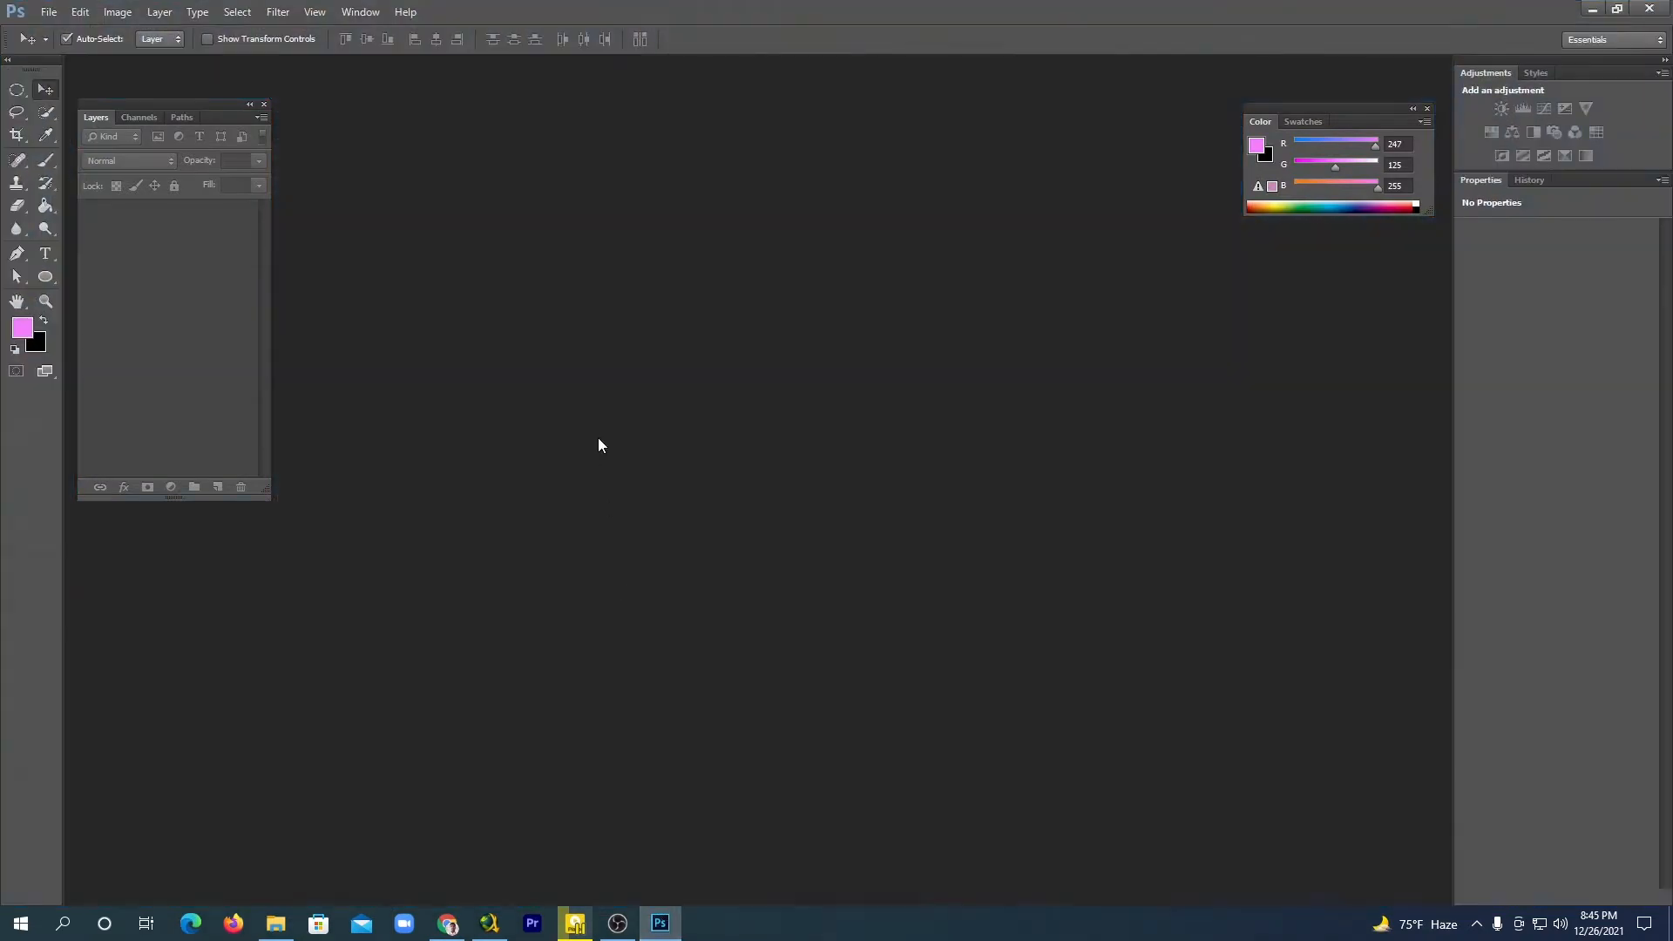
{"action": "left_click", "coordinate": [48, 12]}
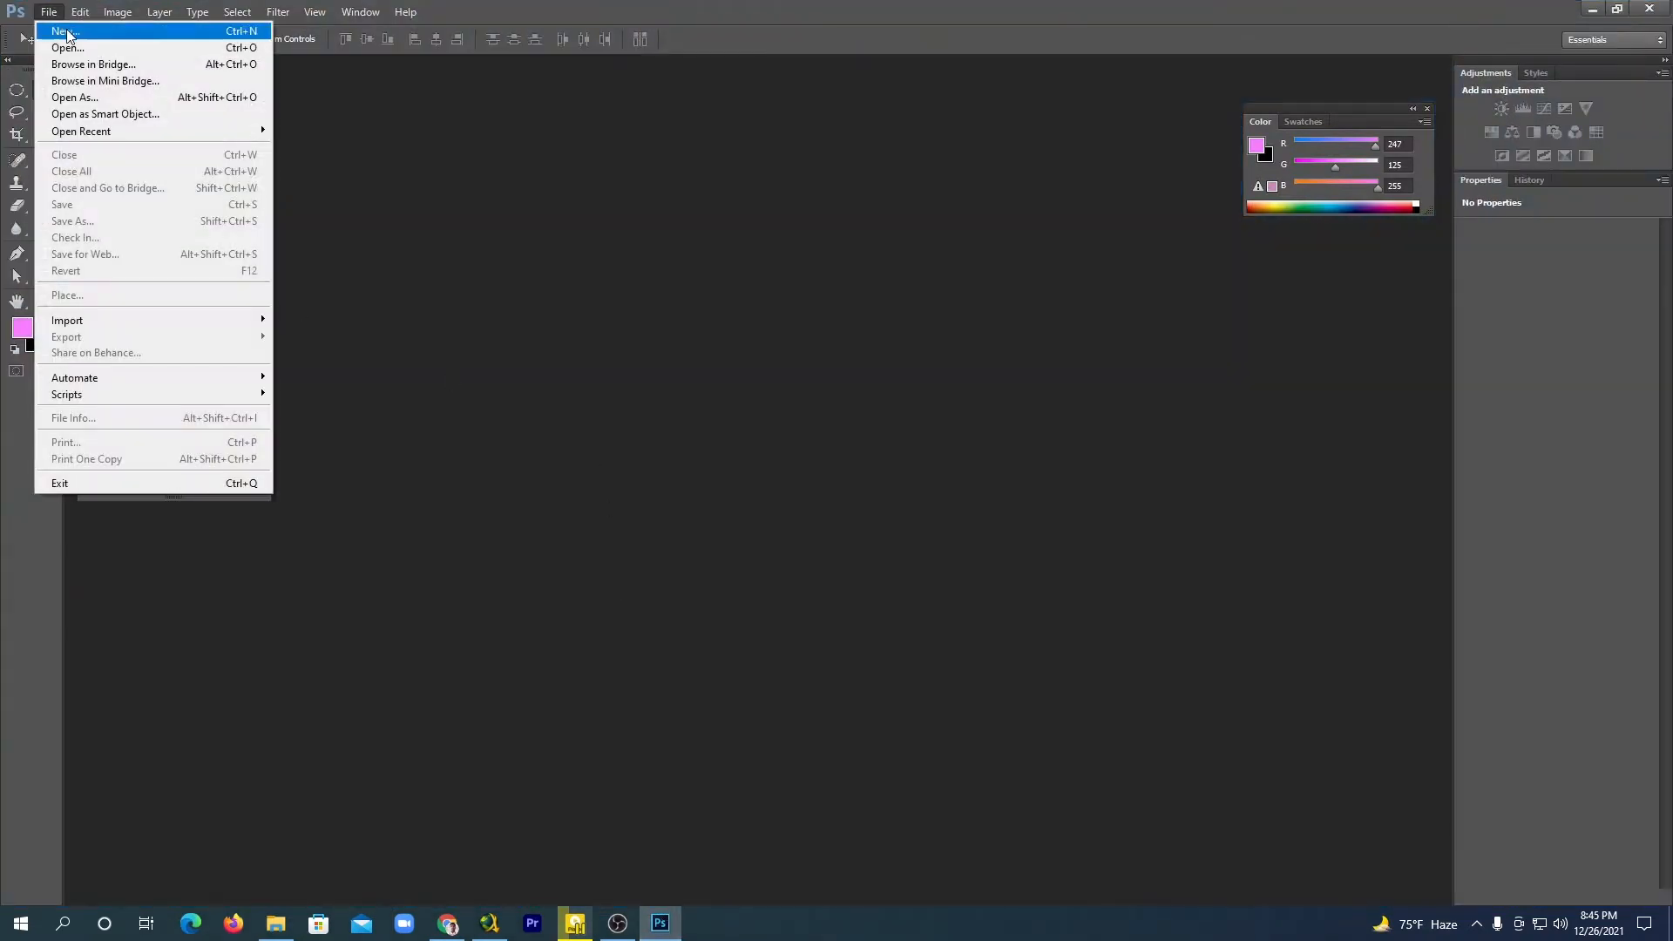
{"action": "left_click", "coordinate": [63, 32]}
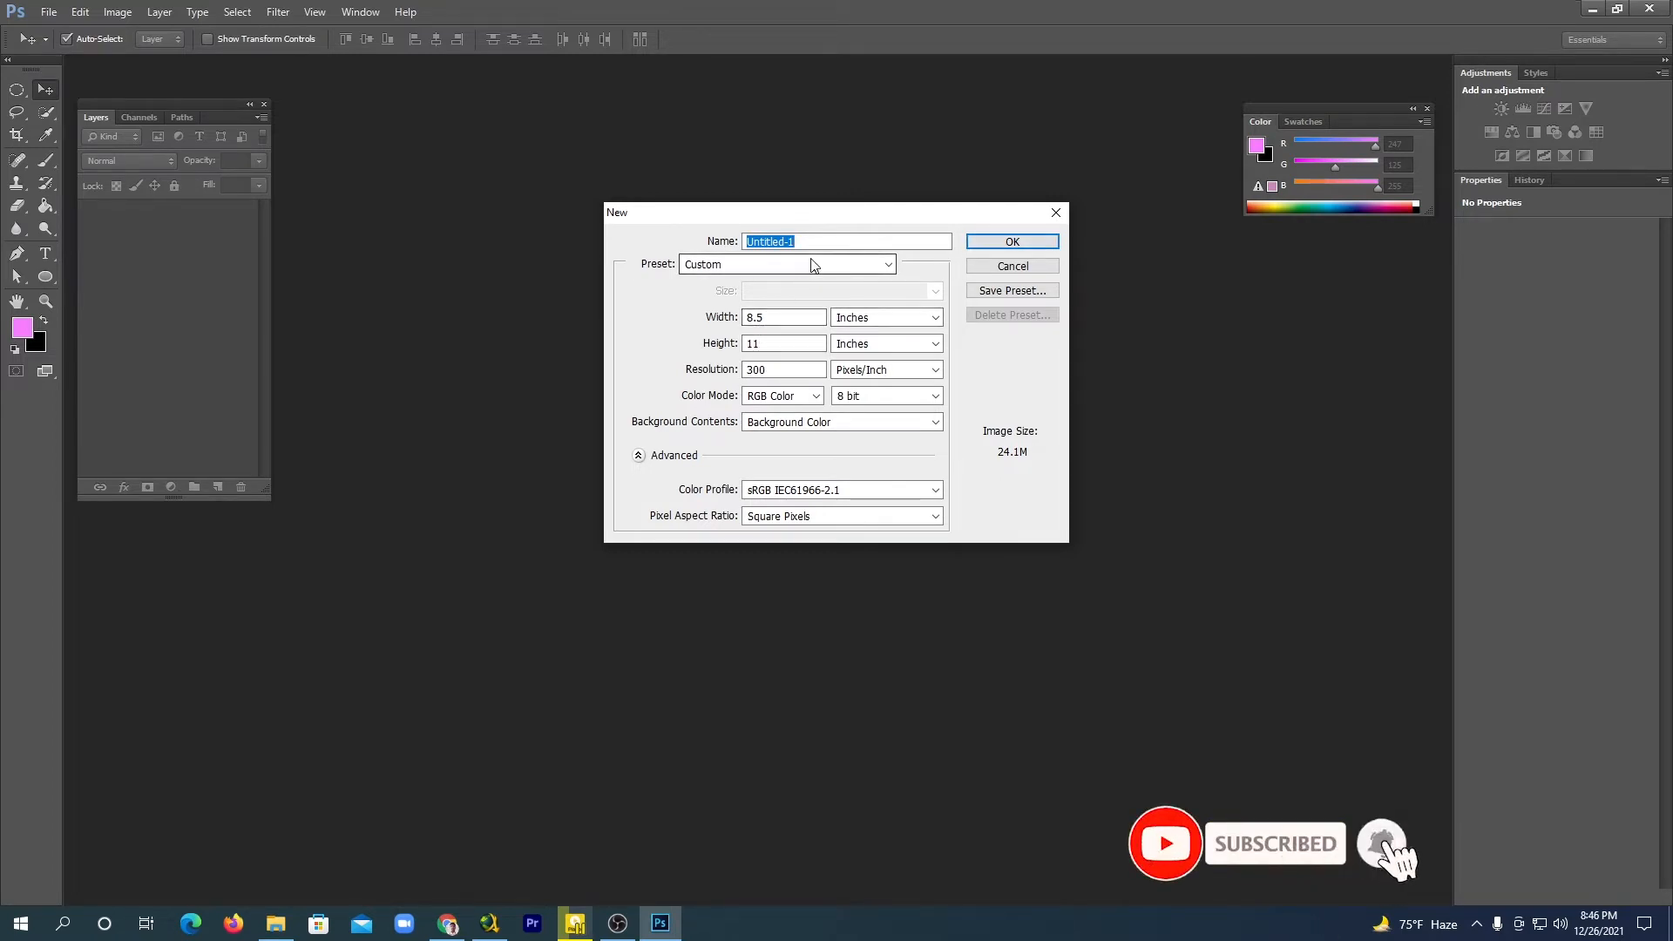
{"action": "left_click", "coordinate": [1011, 242]}
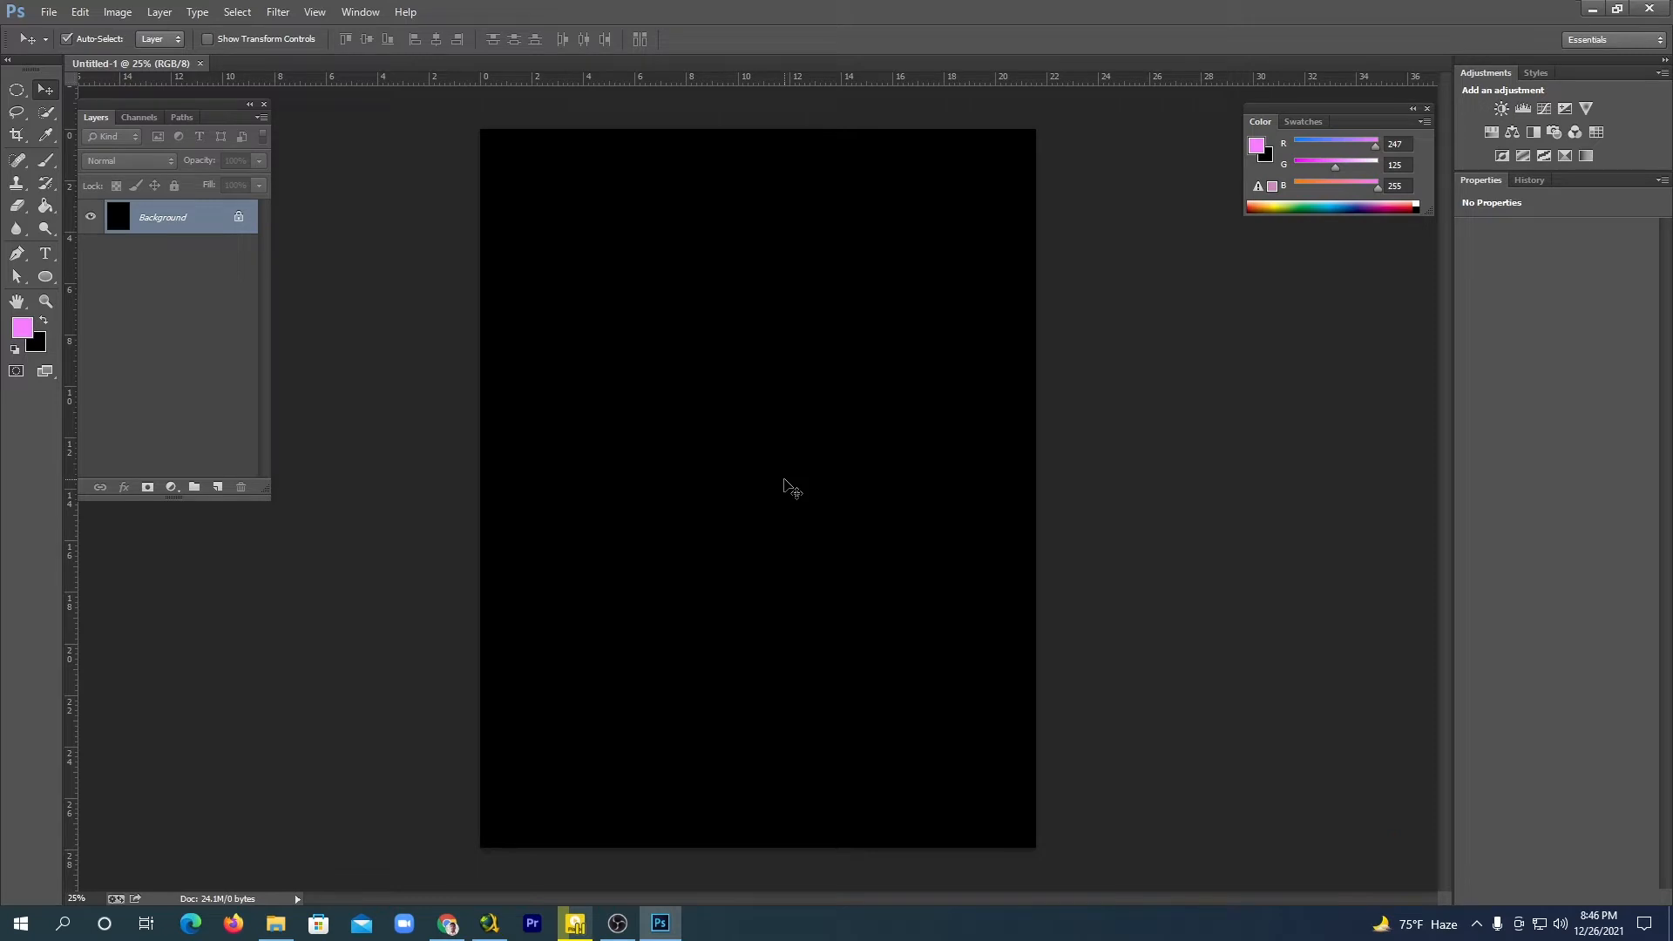
Step: Place the red-background group photo "Mejoabba with others" into the new document
{"action": "left_click", "coordinate": [48, 12]}
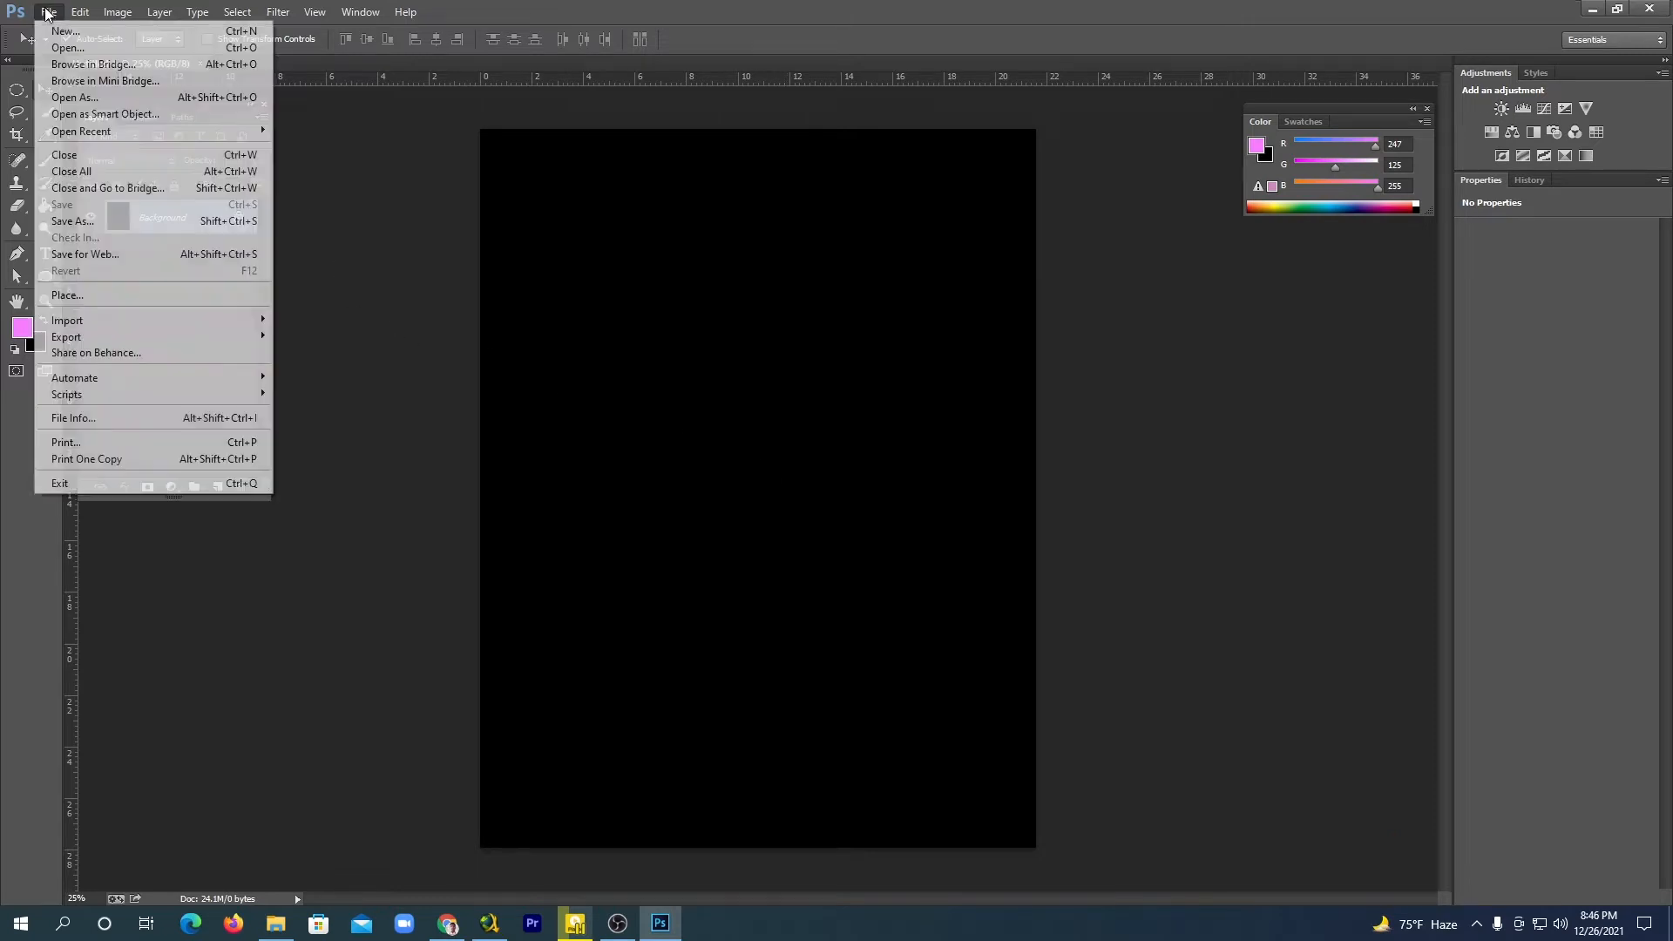
{"action": "left_click", "coordinate": [102, 294]}
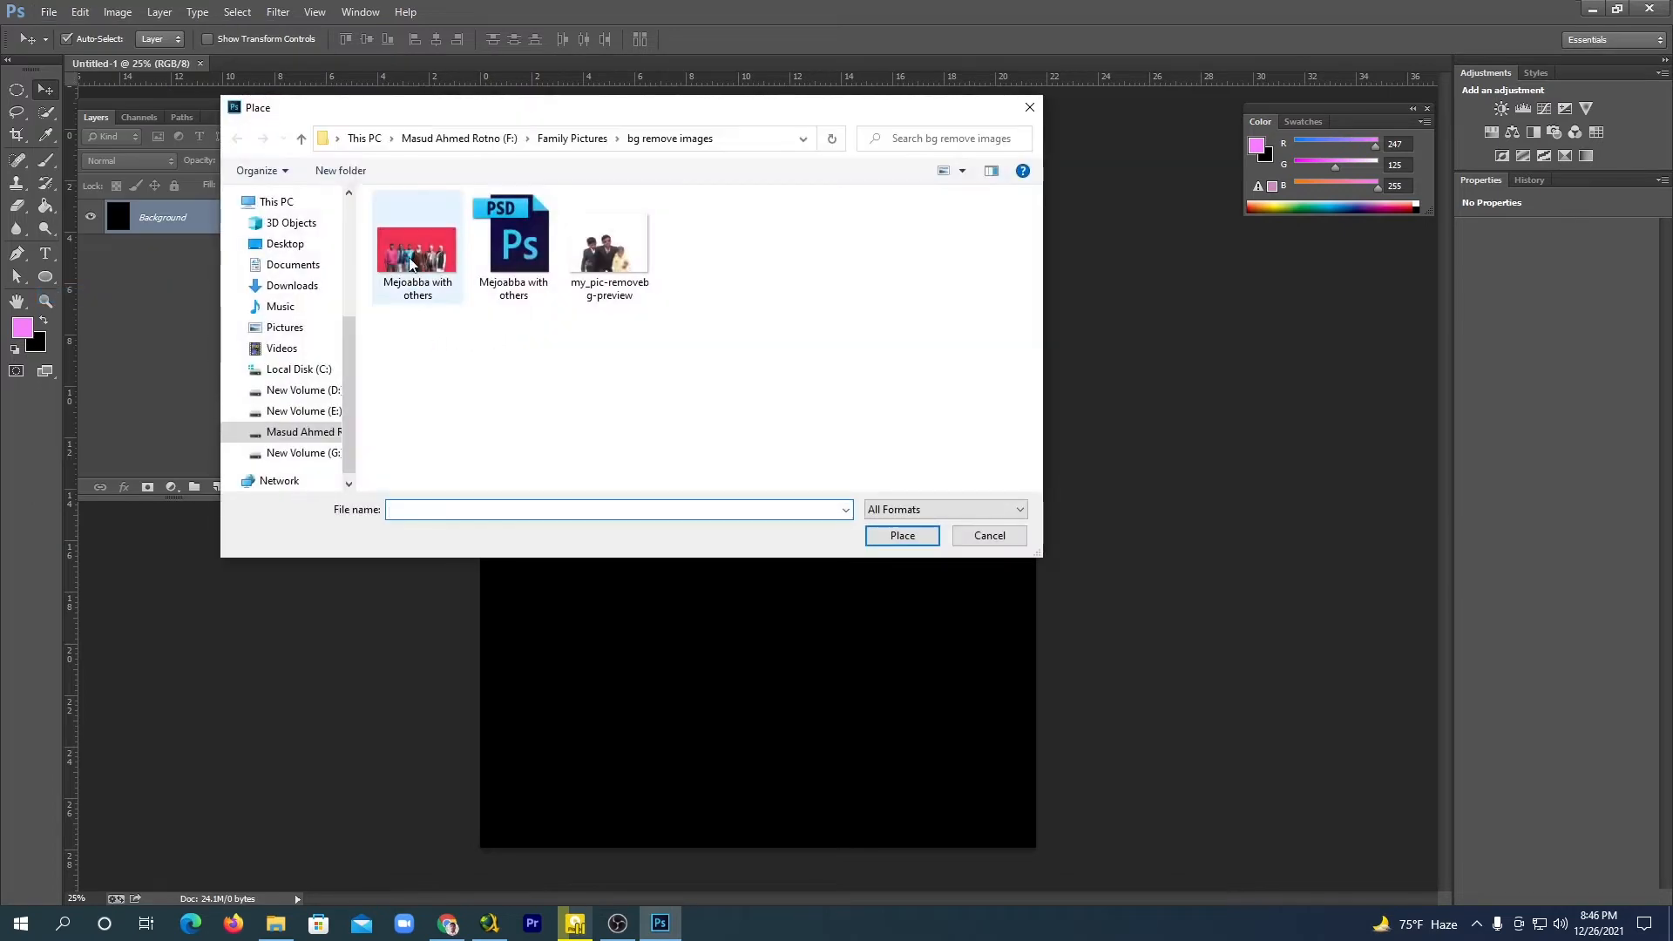
{"action": "left_click", "coordinate": [419, 253]}
{"action": "left_click", "coordinate": [871, 536]}
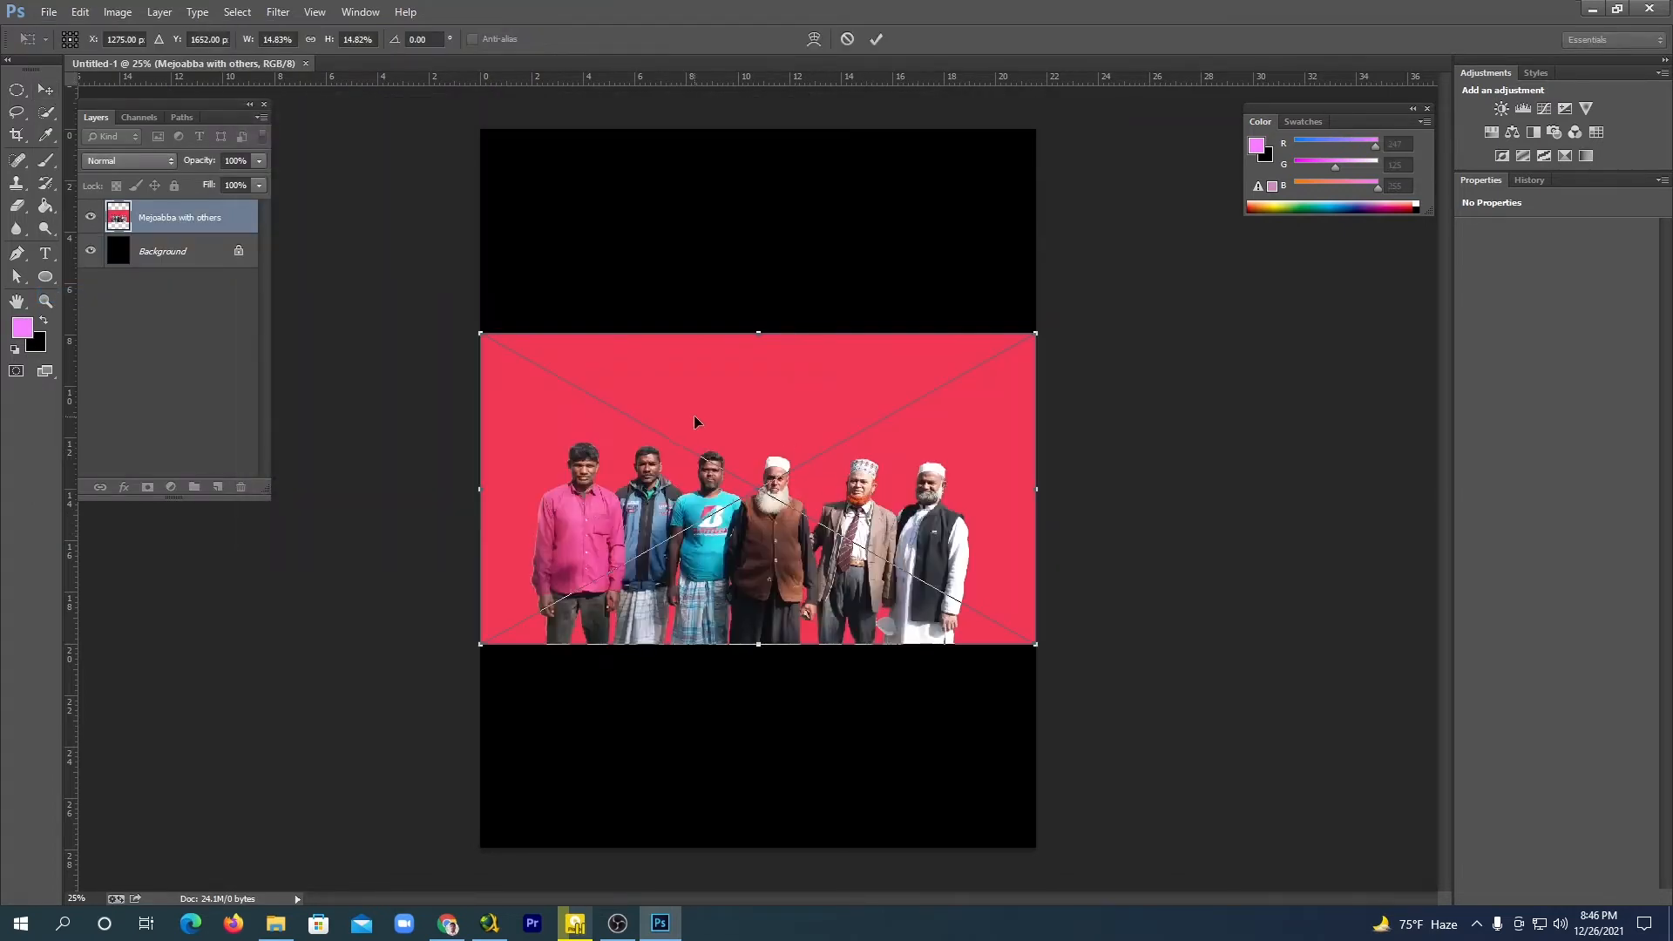
Step: Scale the placed photo down to about 11.9% near the middle of the canvas and commit the placement
{"action": "left_click_drag", "start_coordinate": [480, 333], "coordinate": [590, 394]}
{"action": "left_click_drag", "start_coordinate": [686, 513], "coordinate": [627, 484]}
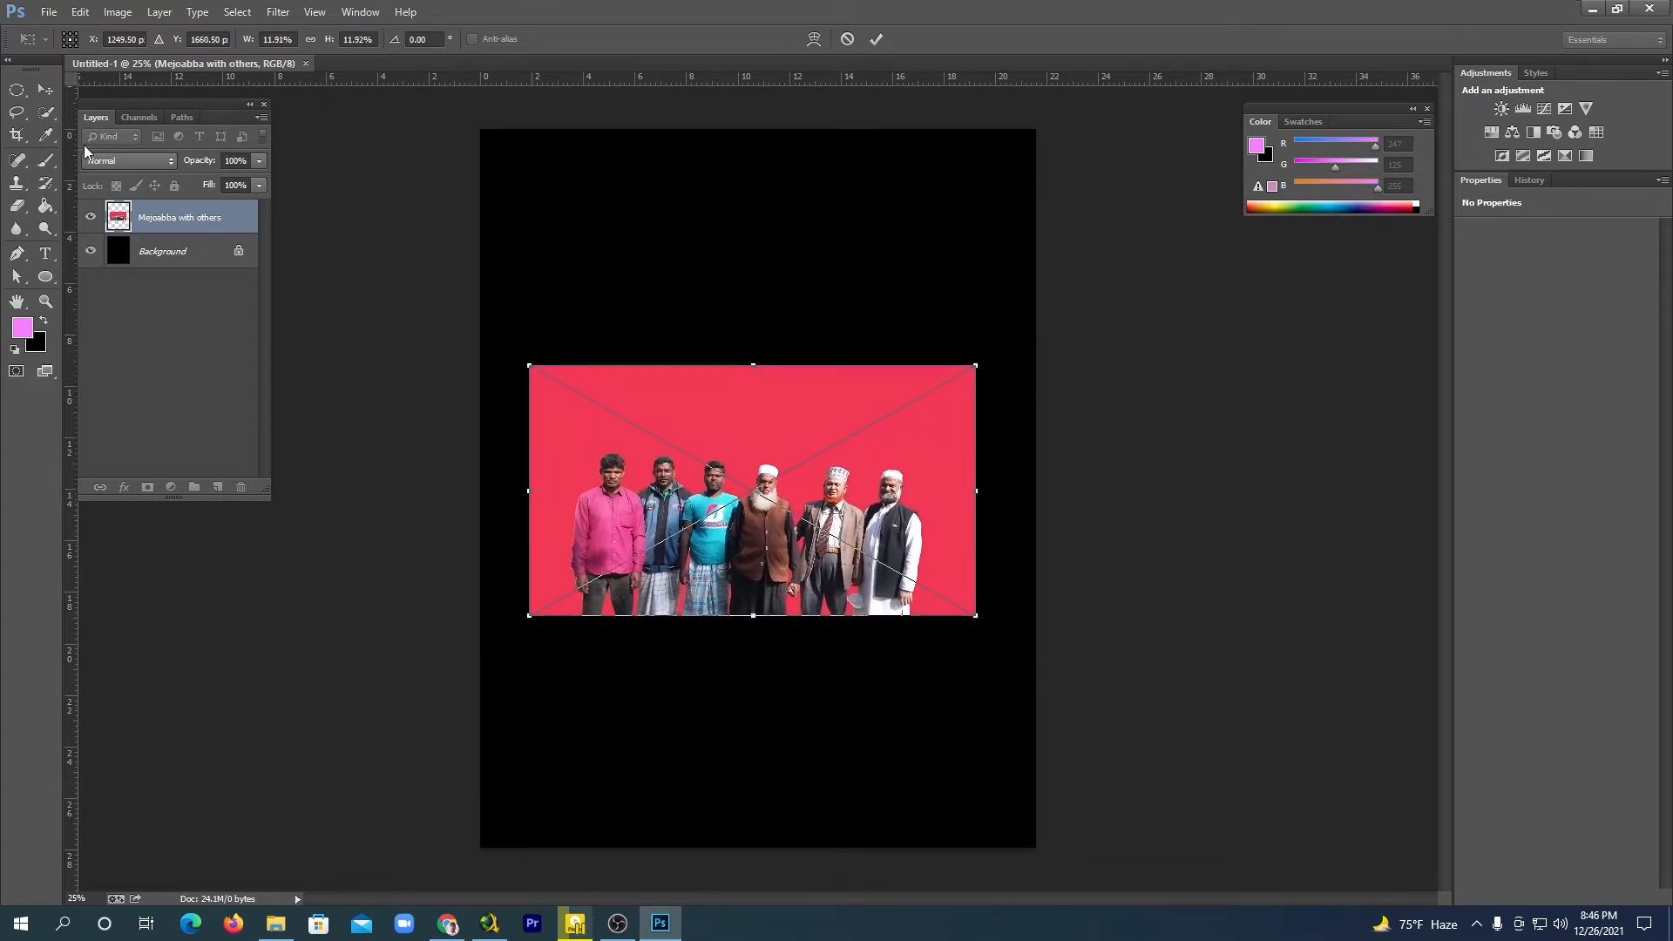
{"action": "left_click", "coordinate": [45, 89]}
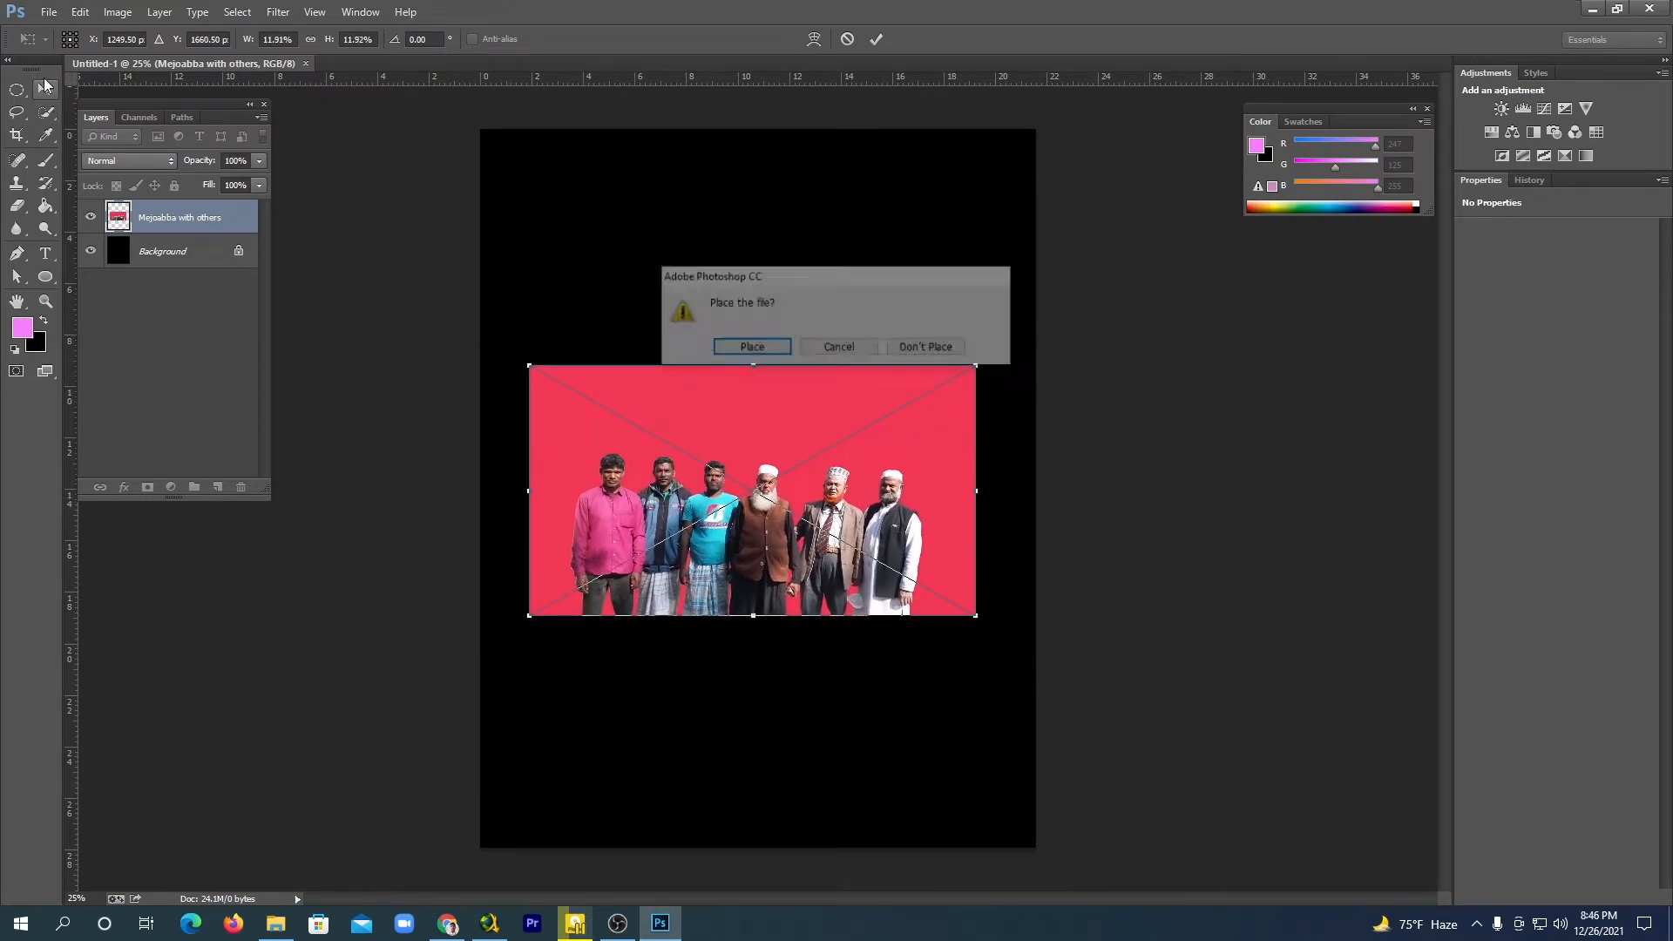
{"action": "left_click", "coordinate": [751, 347]}
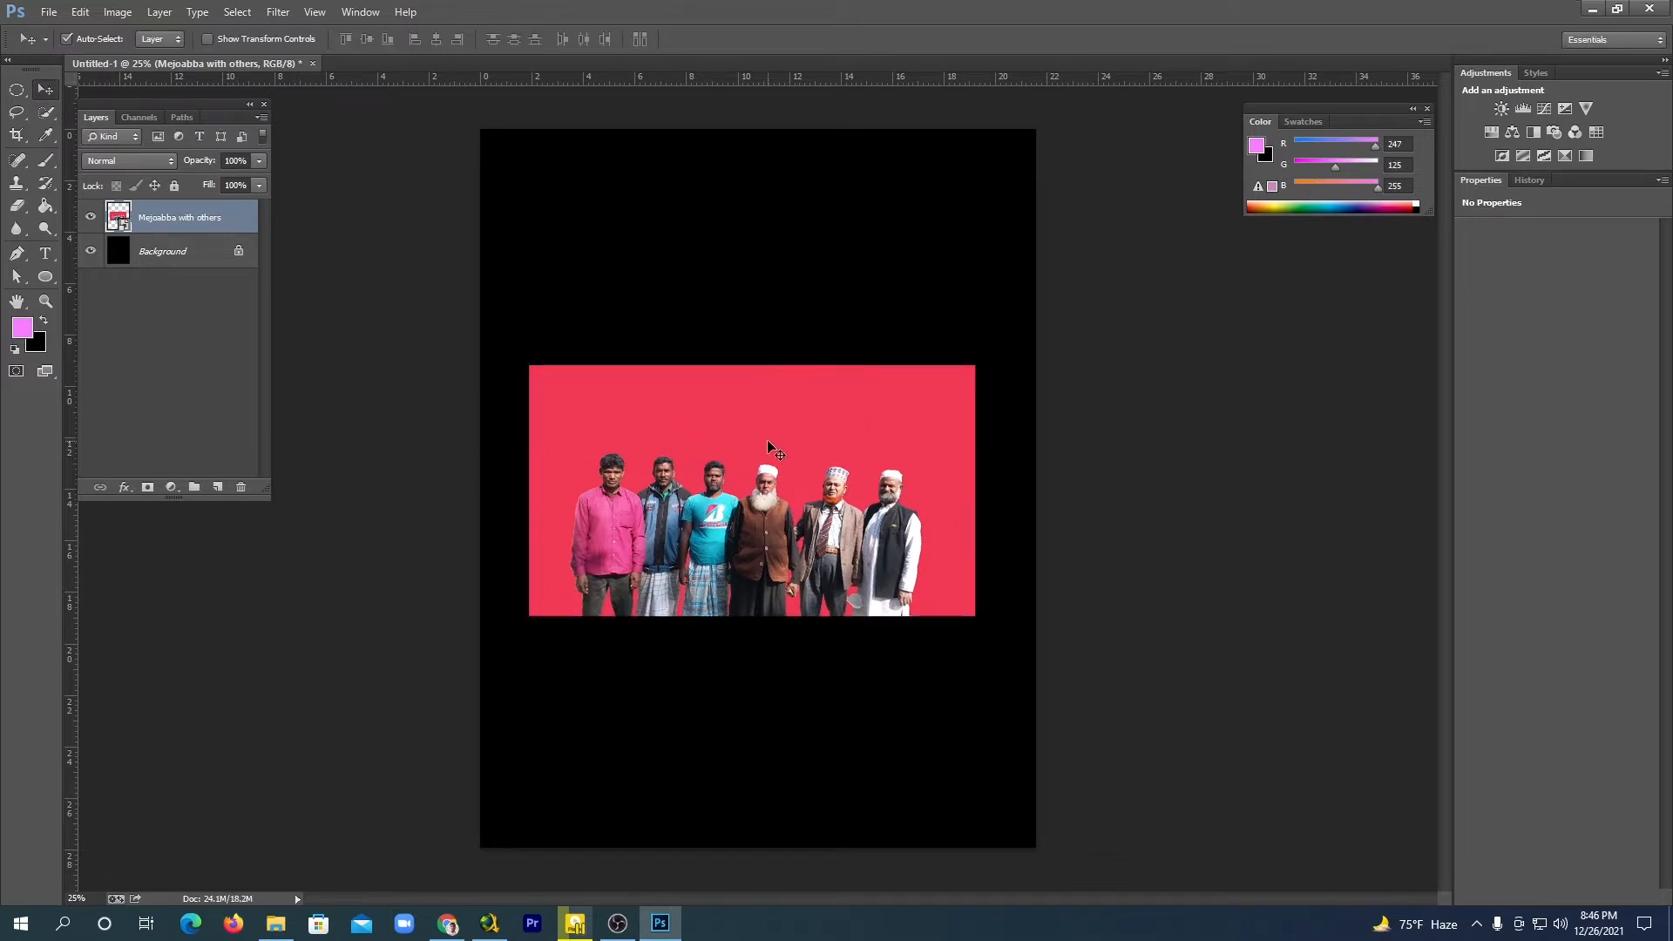
Step: Rasterize the placed group photo's layer
{"action": "key", "text": "ctrl+plus"}
{"action": "key", "text": "ctrl+plus"}
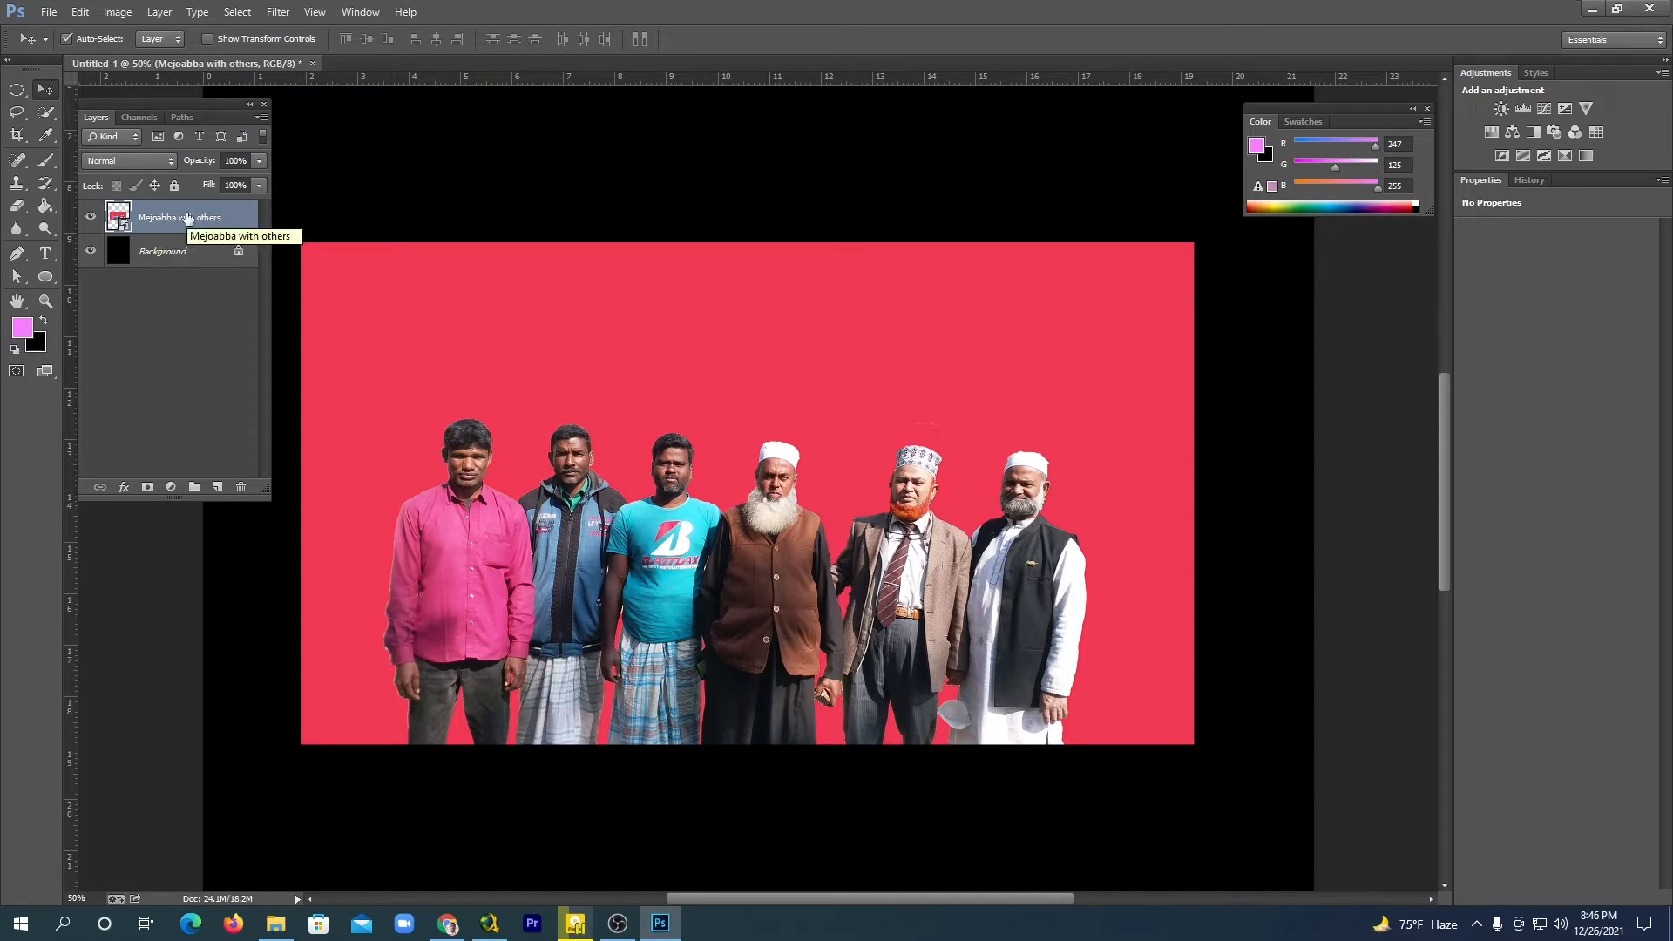
{"action": "right_click", "coordinate": [229, 215]}
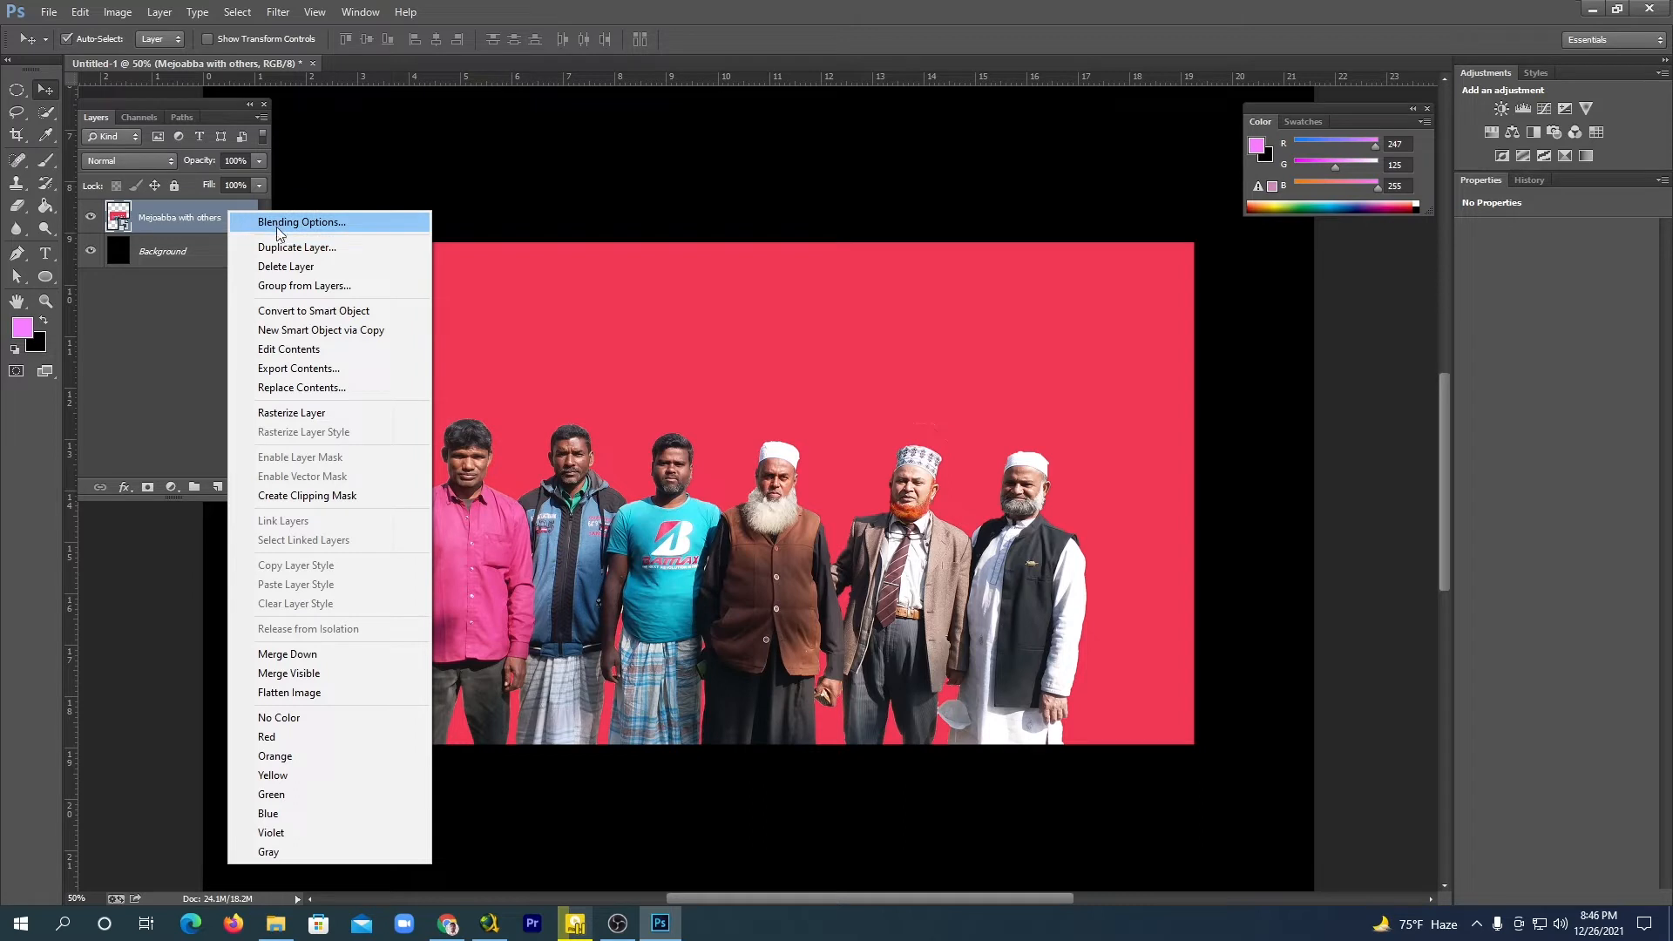
{"action": "left_click", "coordinate": [315, 415]}
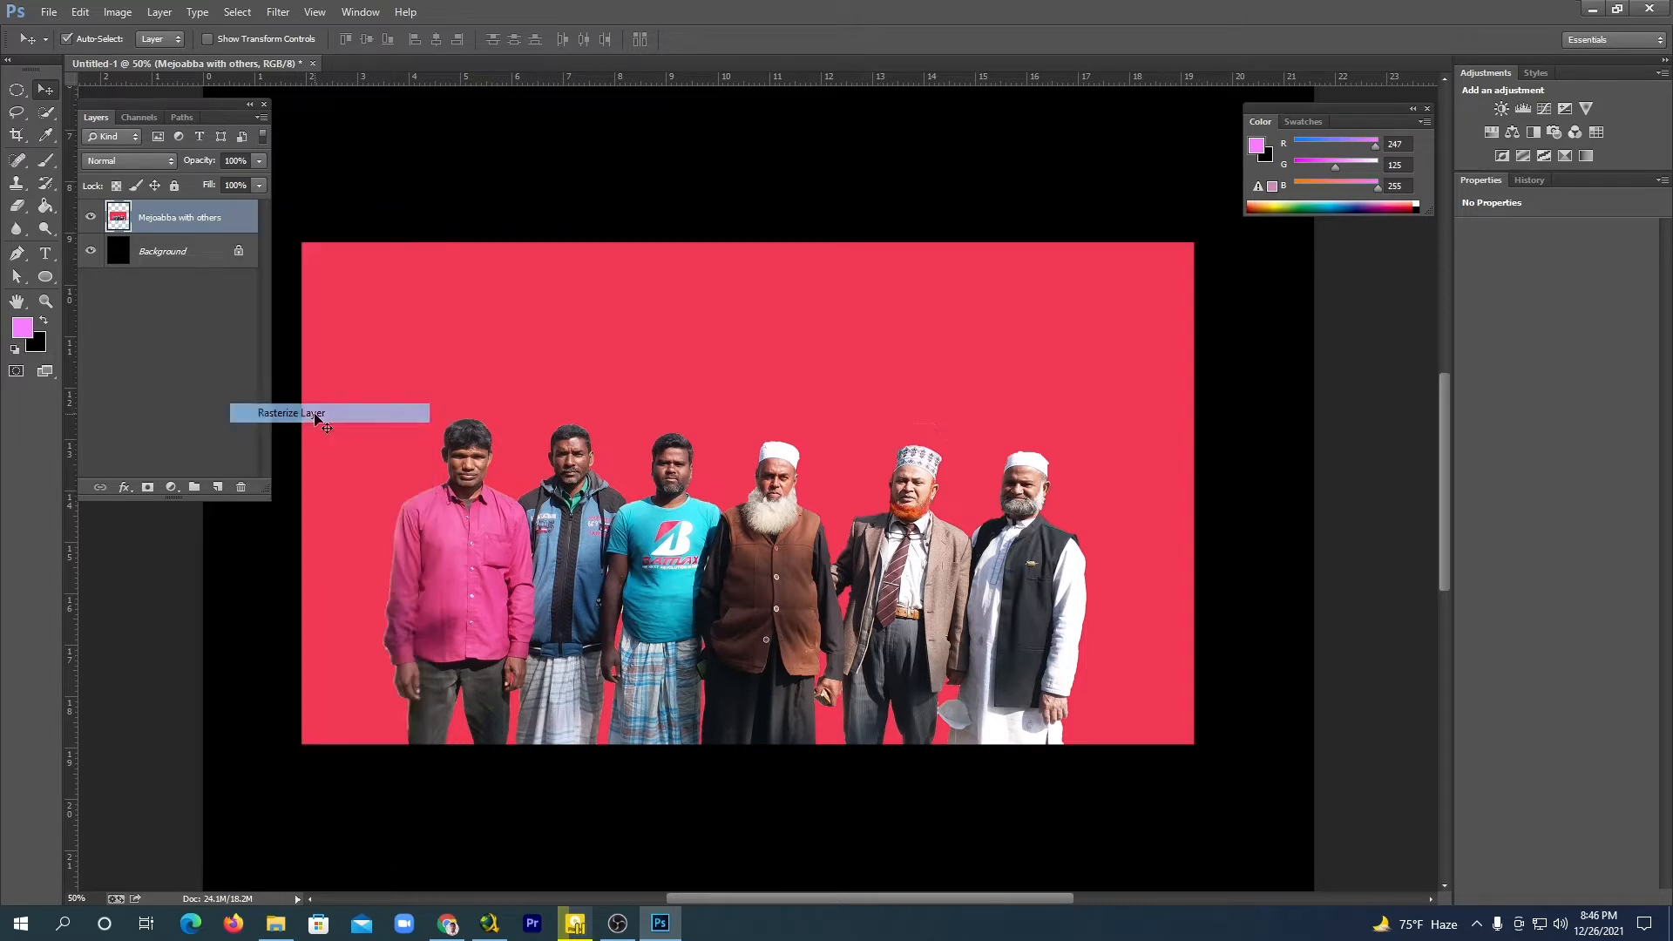
Step: Add a Stroke layer style to the photo layer and set its color to white (fff)
{"action": "double_click", "coordinate": [241, 219]}
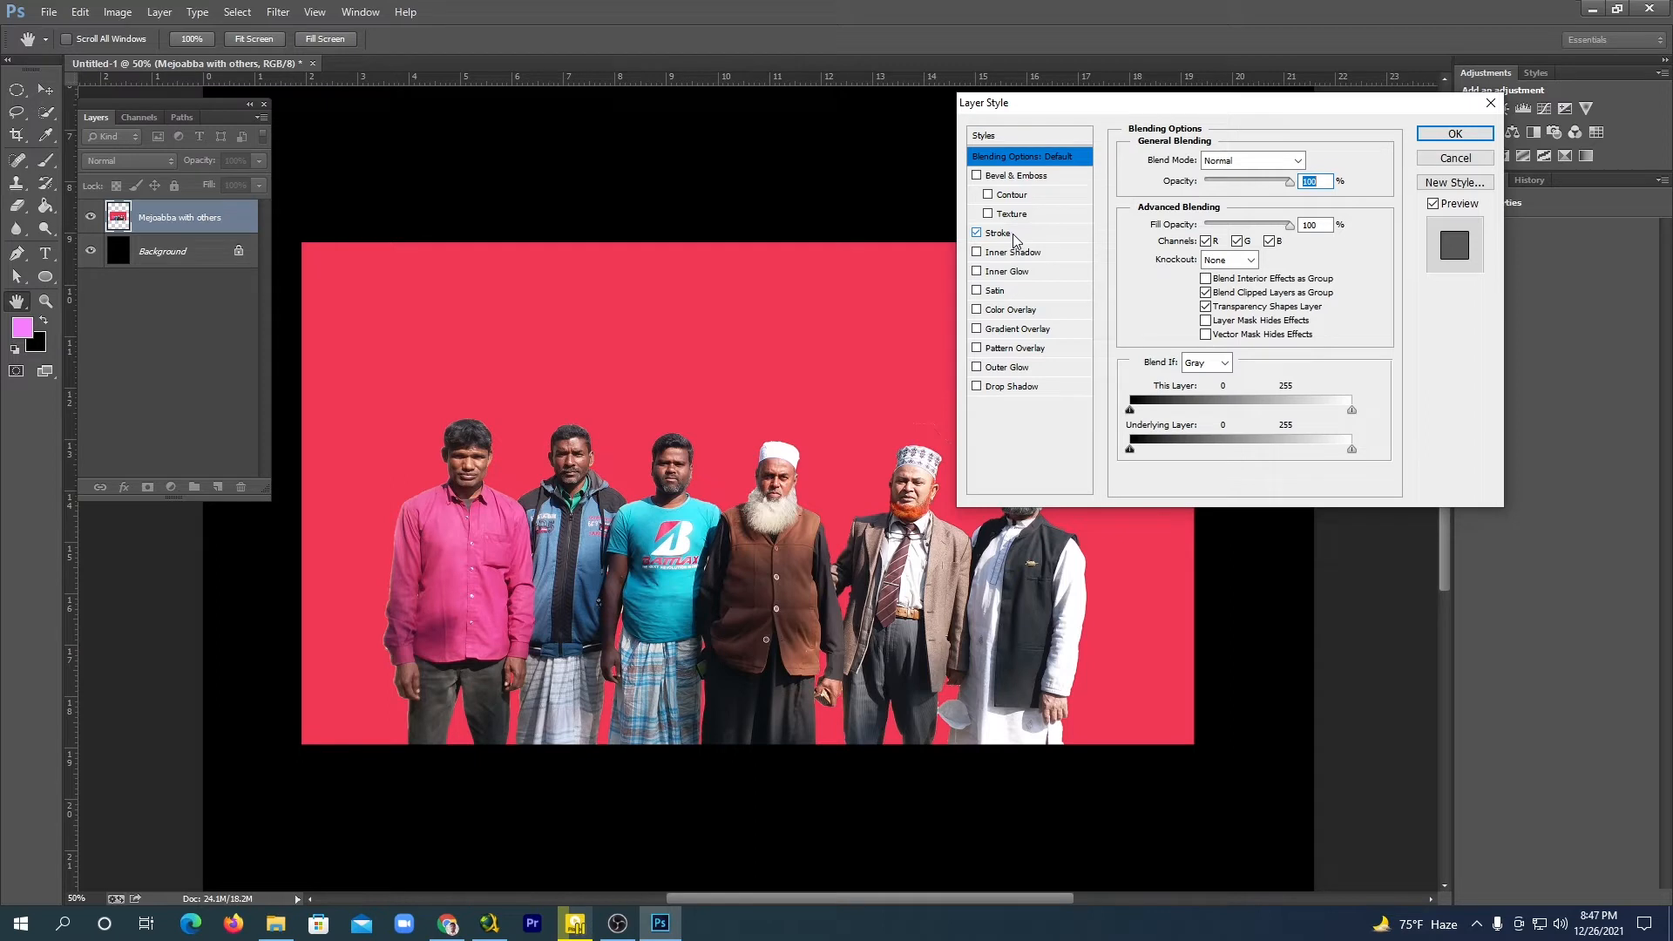
{"action": "left_click", "coordinate": [1012, 233]}
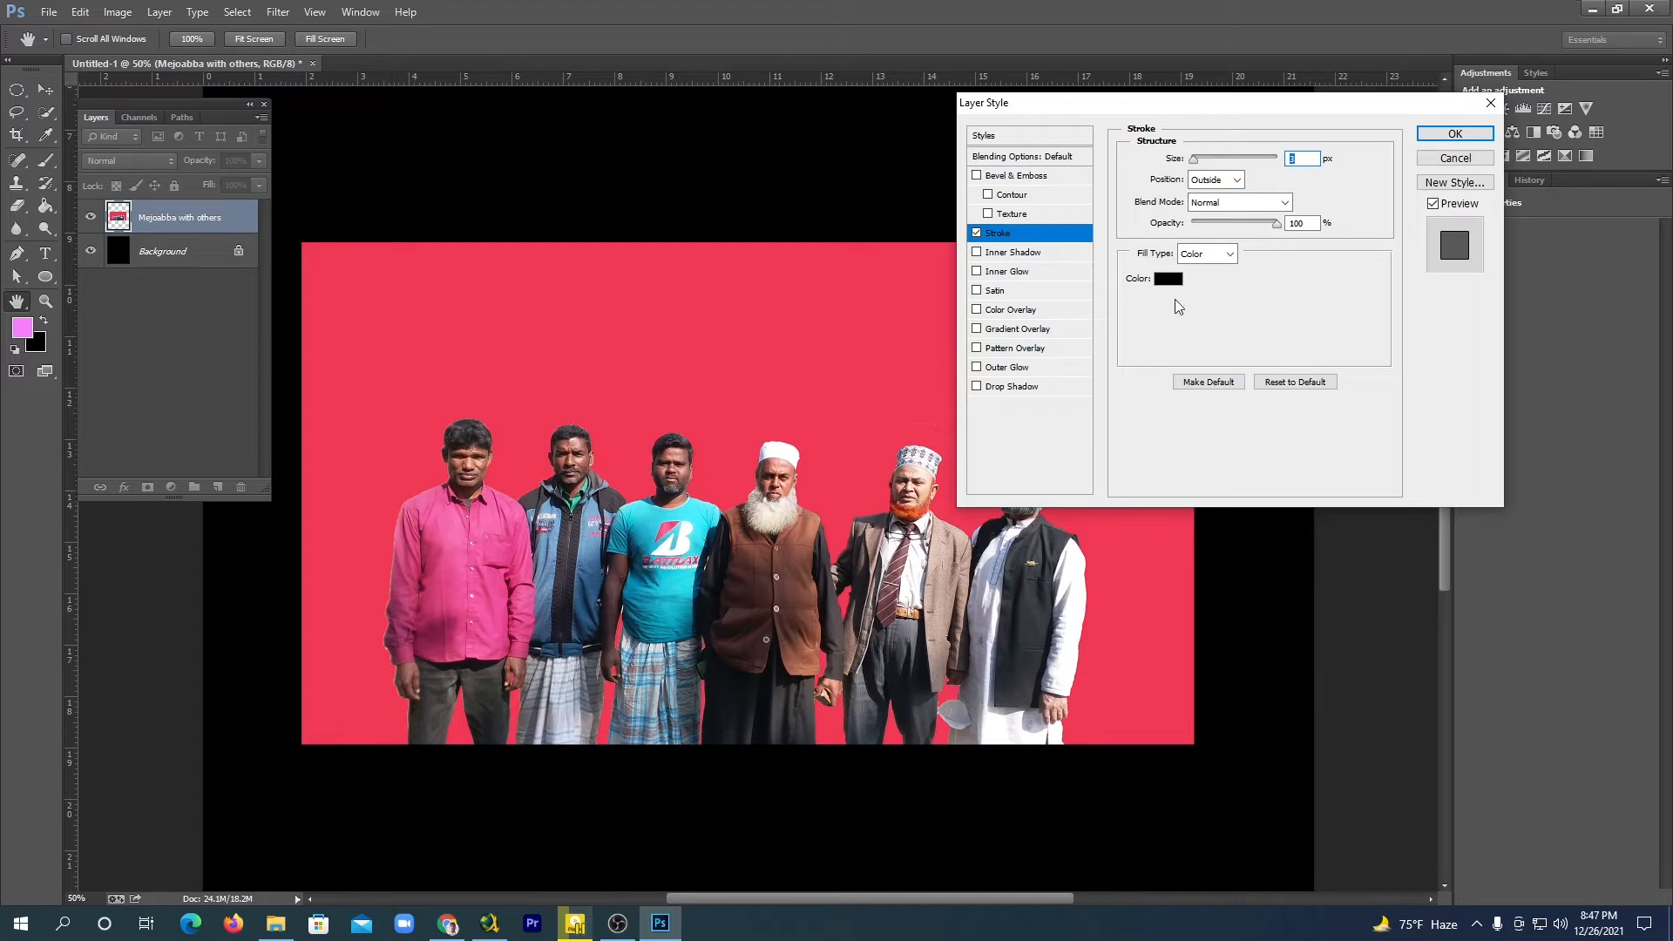
{"action": "left_click", "coordinate": [1166, 278]}
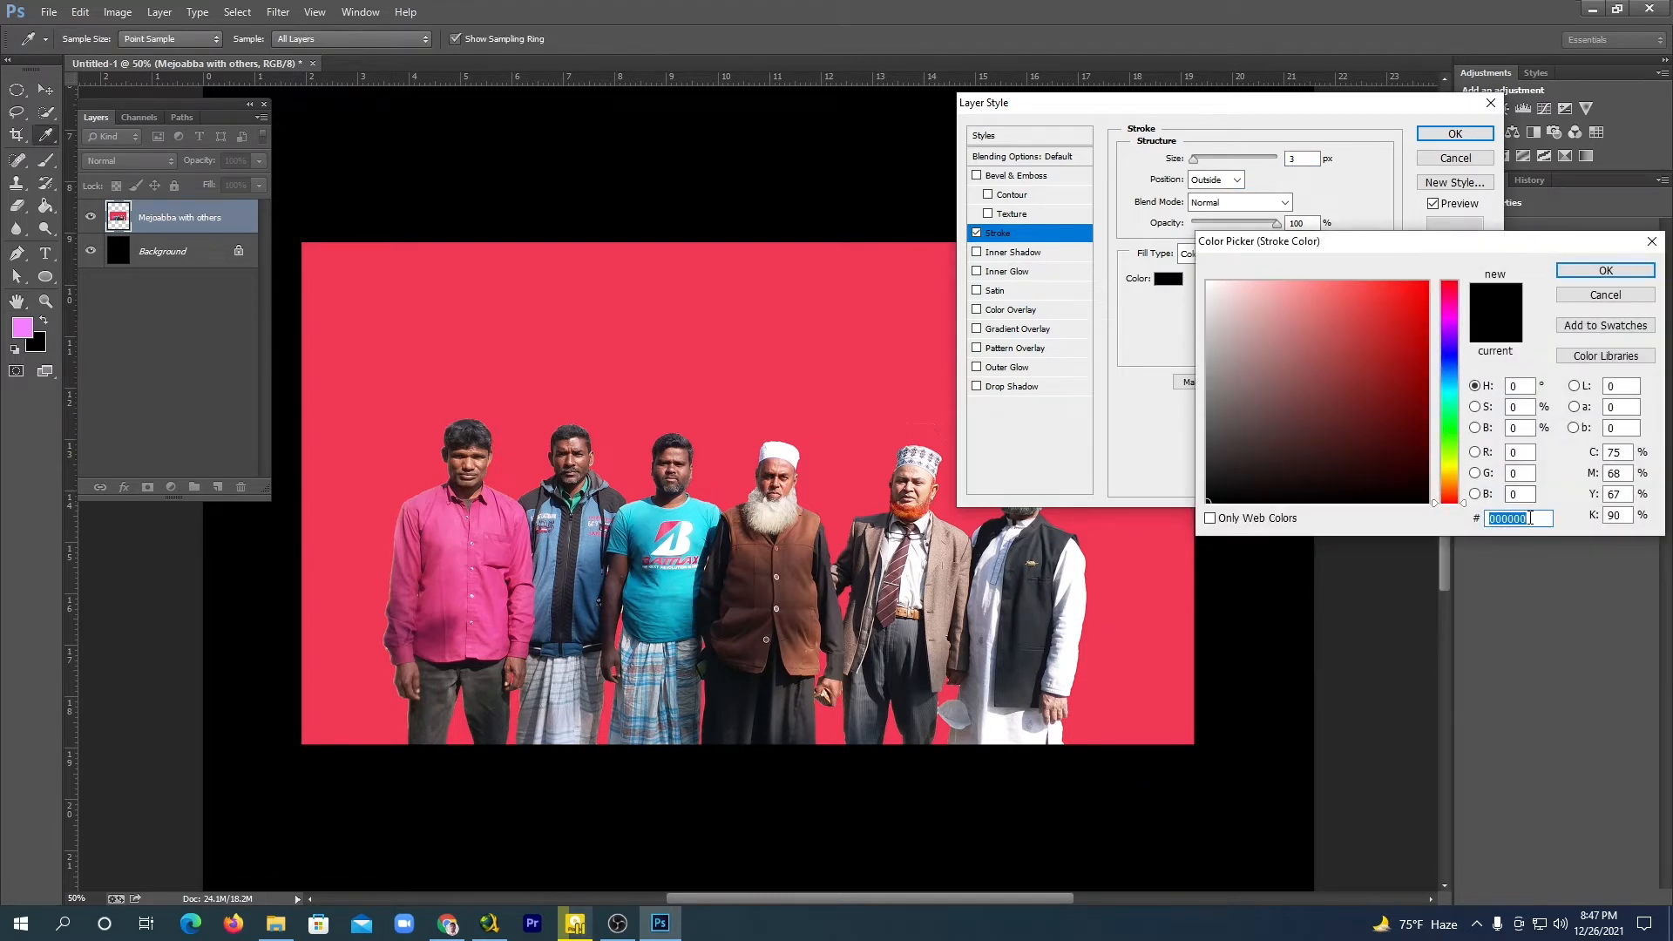
{"action": "type", "text": "fff"}
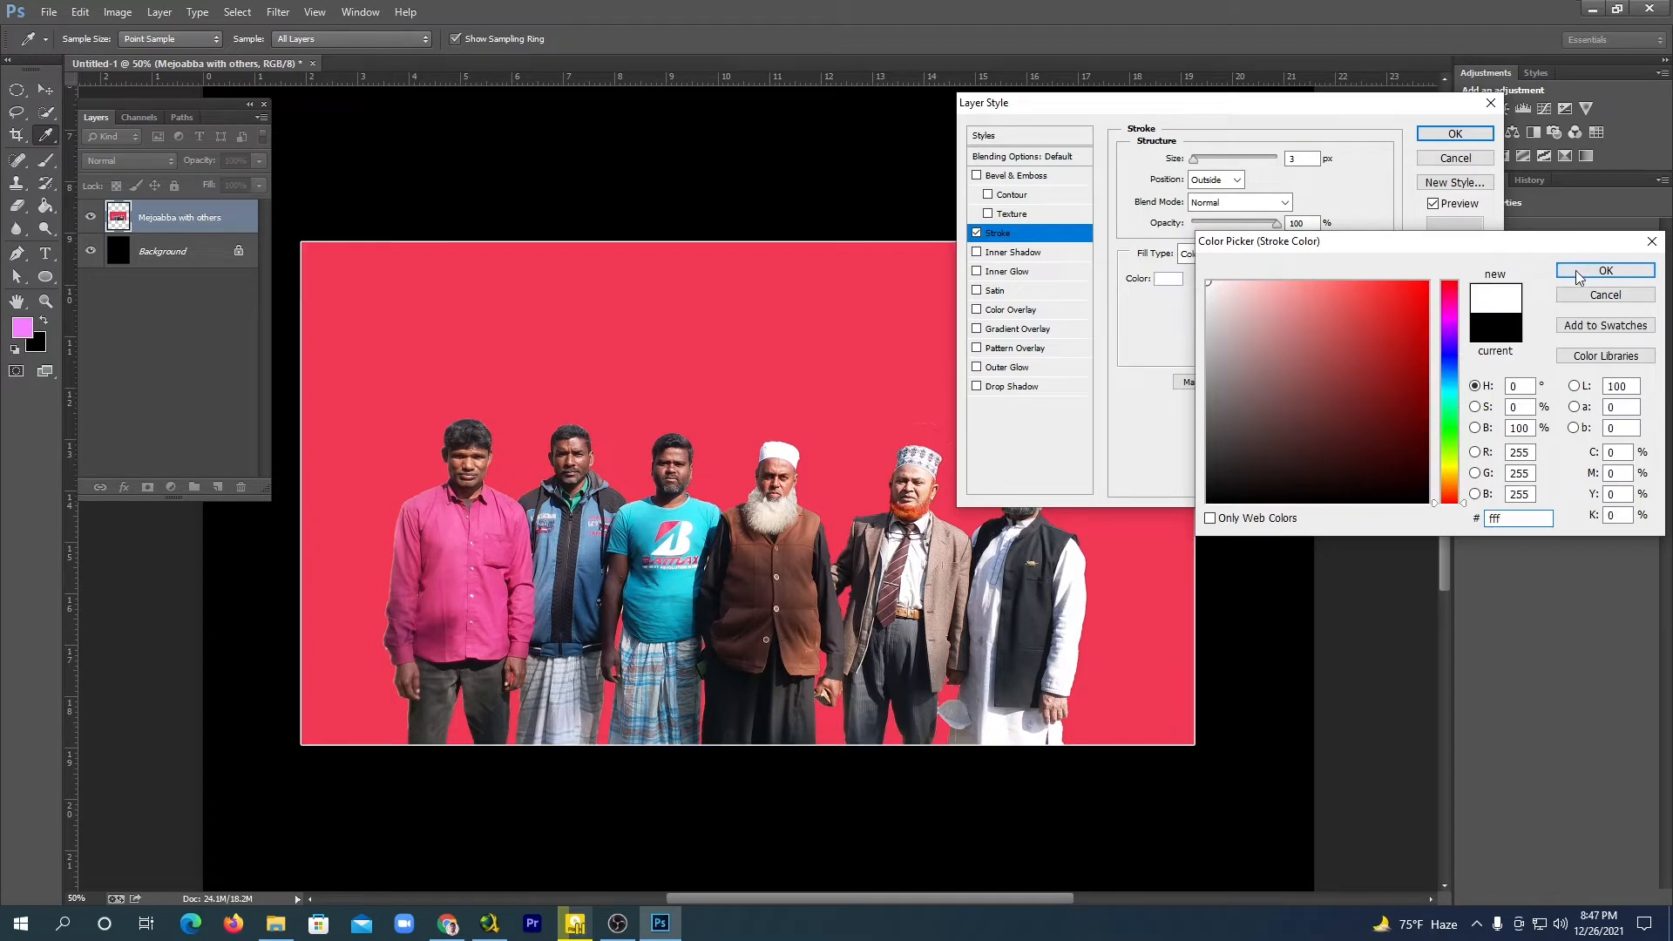
{"action": "left_click", "coordinate": [1578, 275]}
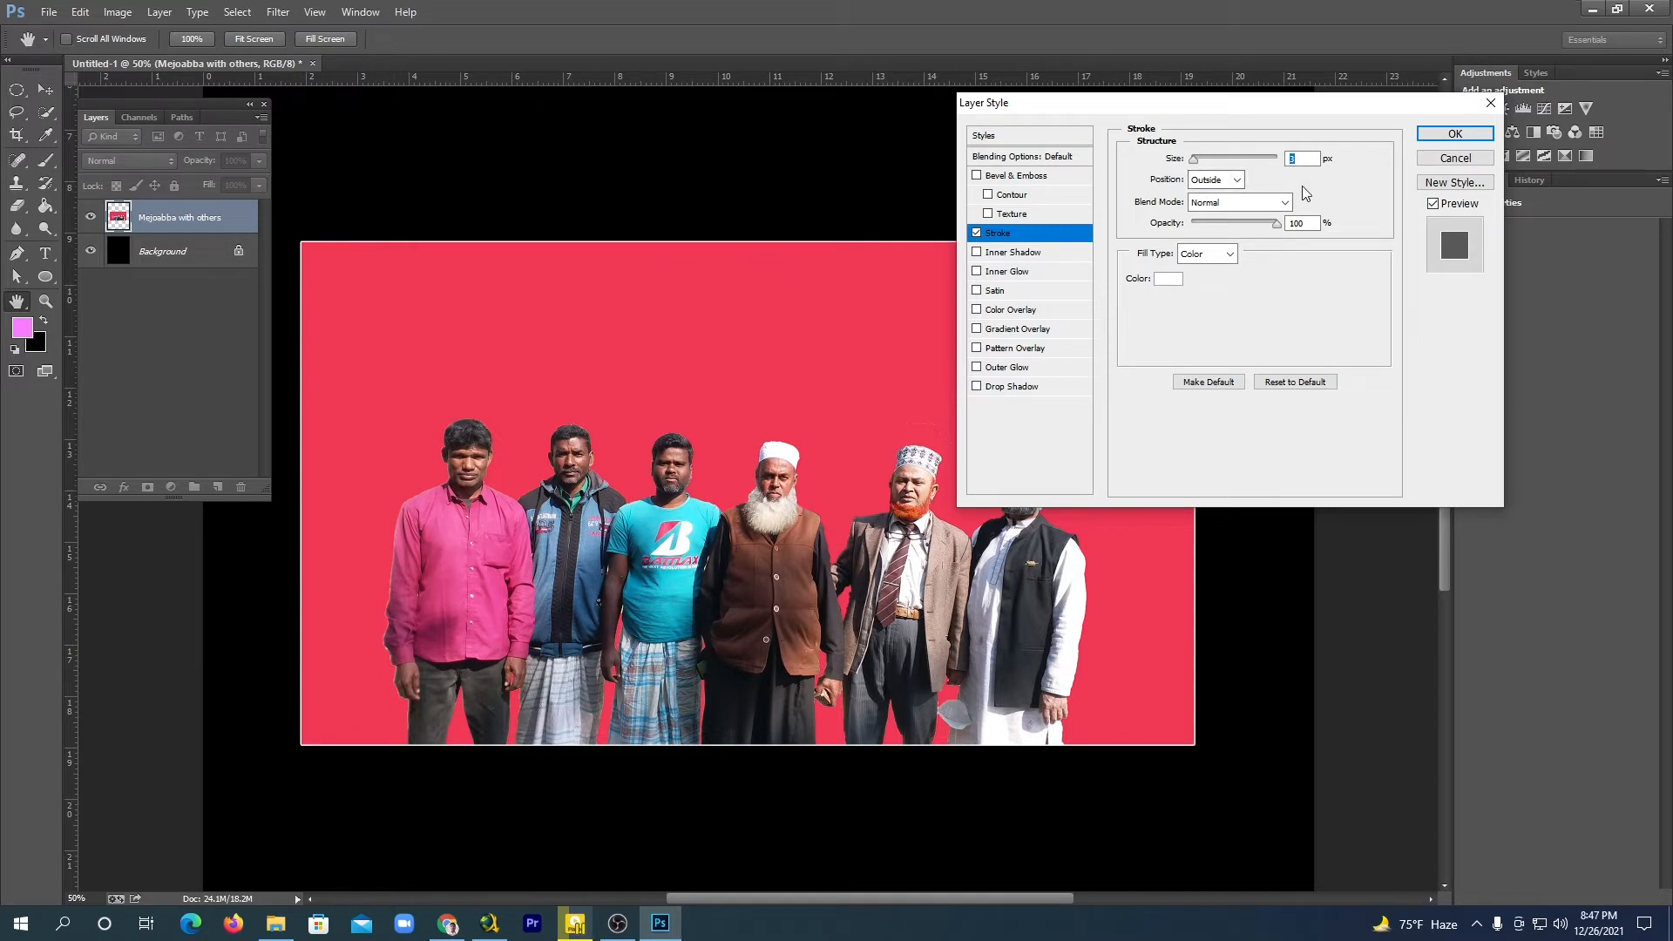
Step: Set the stroke size to 10 px with the Outside position and apply the layer style
{"action": "key", "text": "Up"}
{"action": "key", "text": "Up"}
{"action": "key", "text": "Up"}
{"action": "key", "text": "Up"}
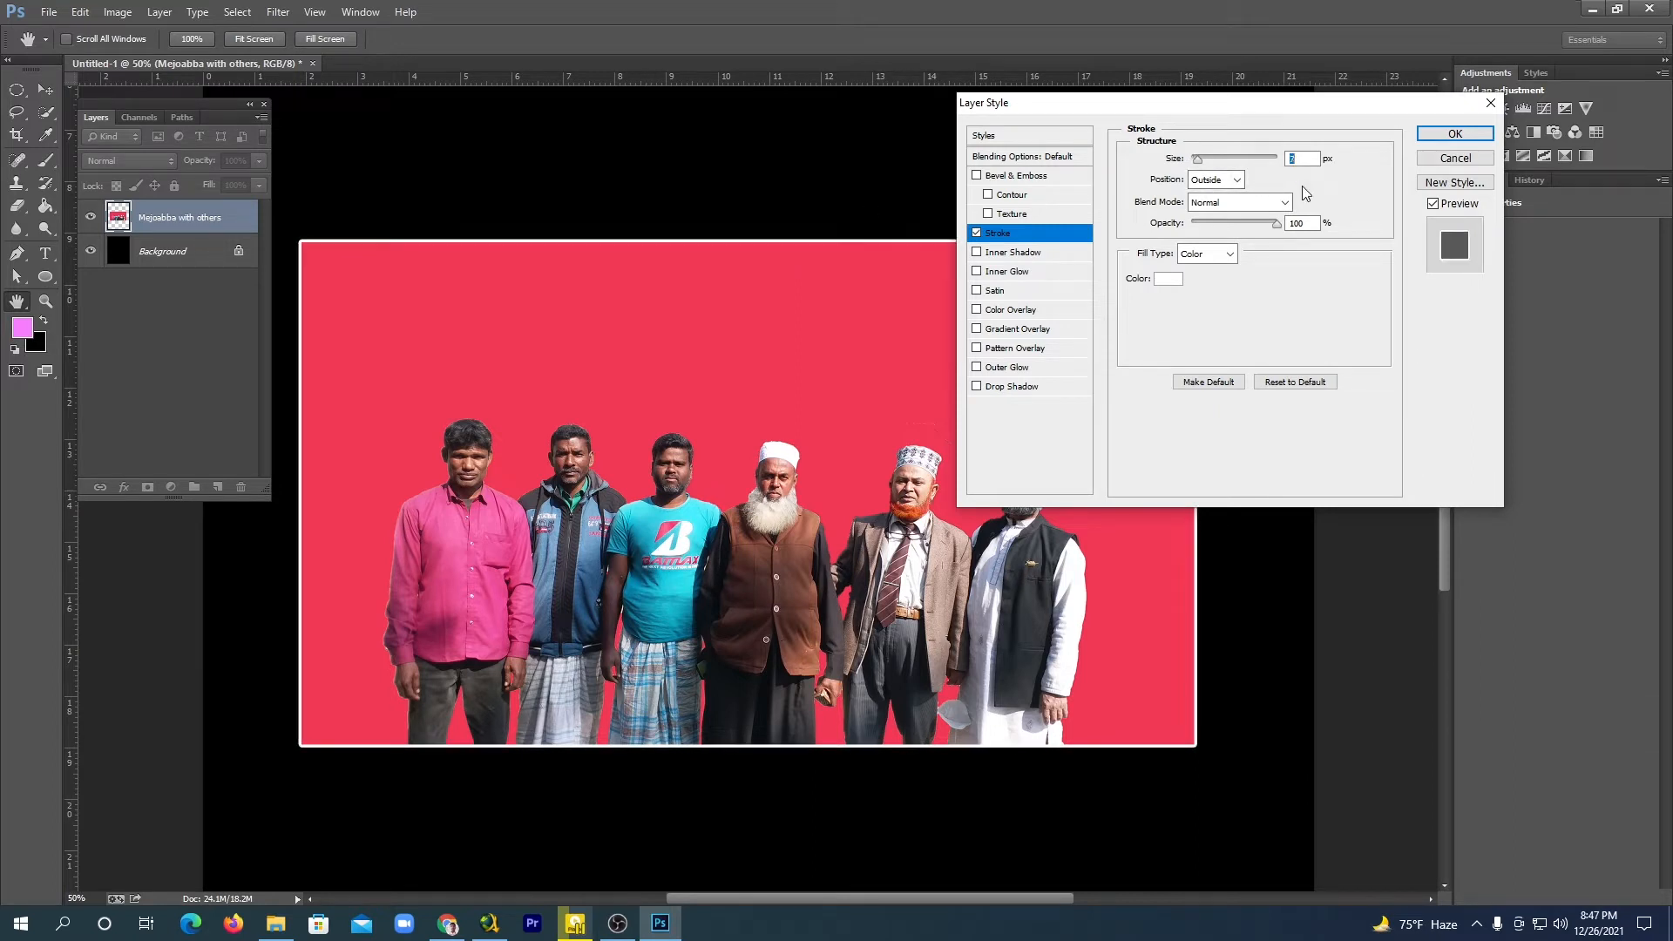
{"action": "key", "text": "Up"}
{"action": "key", "text": "Up"}
{"action": "key", "text": "Up"}
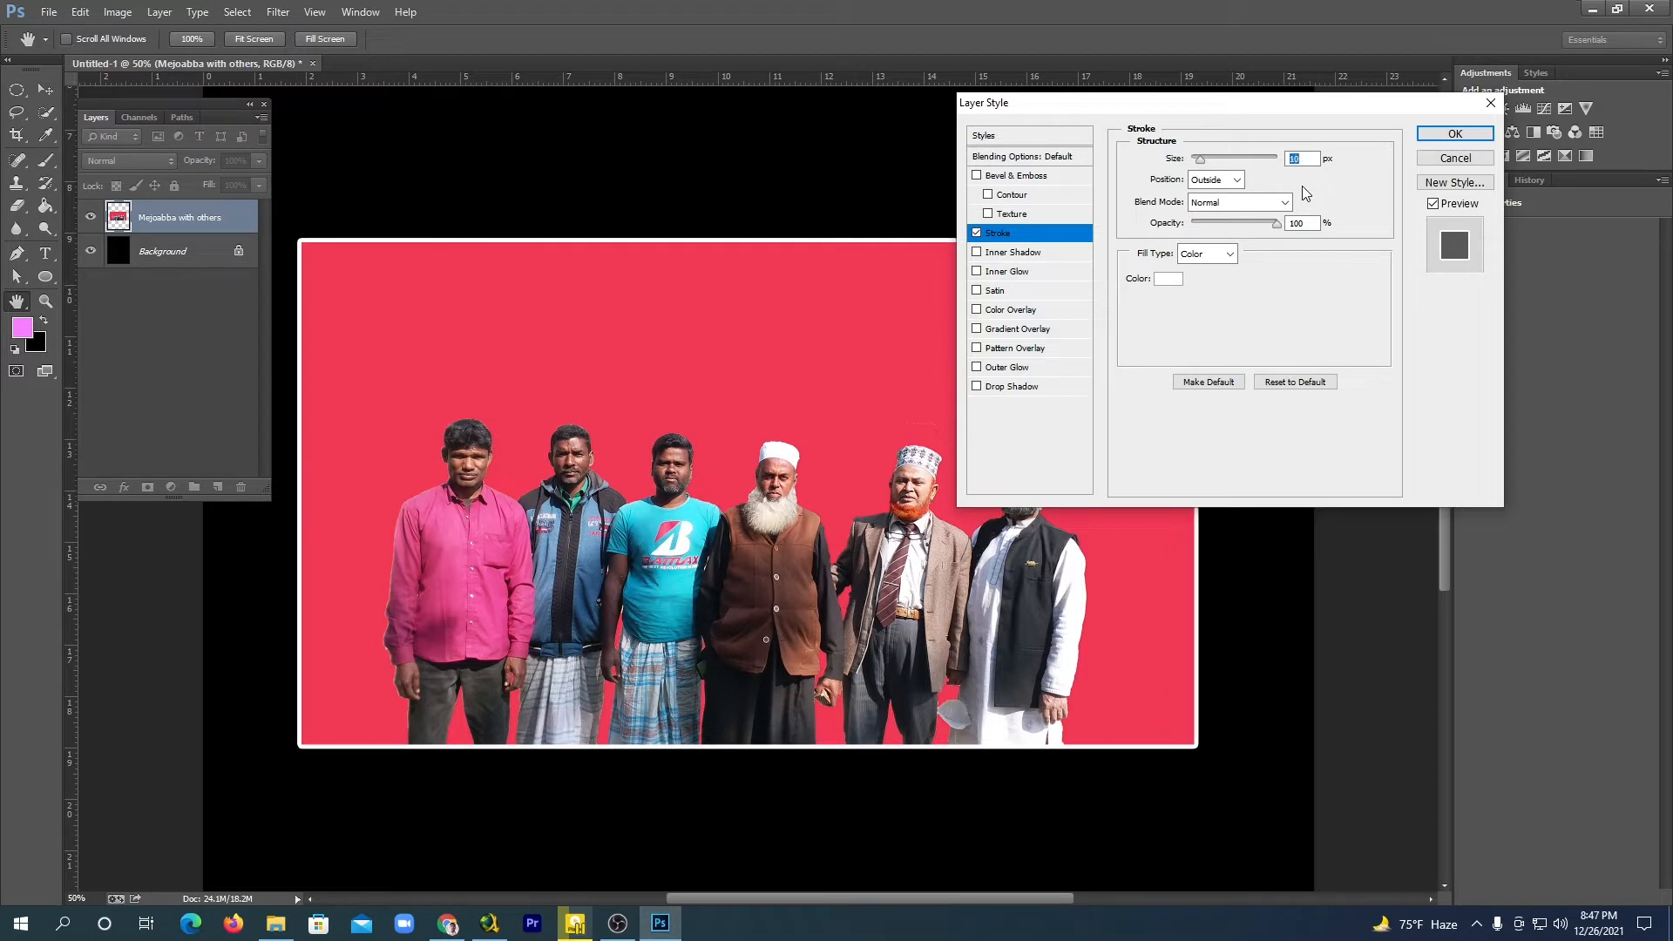
{"action": "left_click", "coordinate": [1236, 180]}
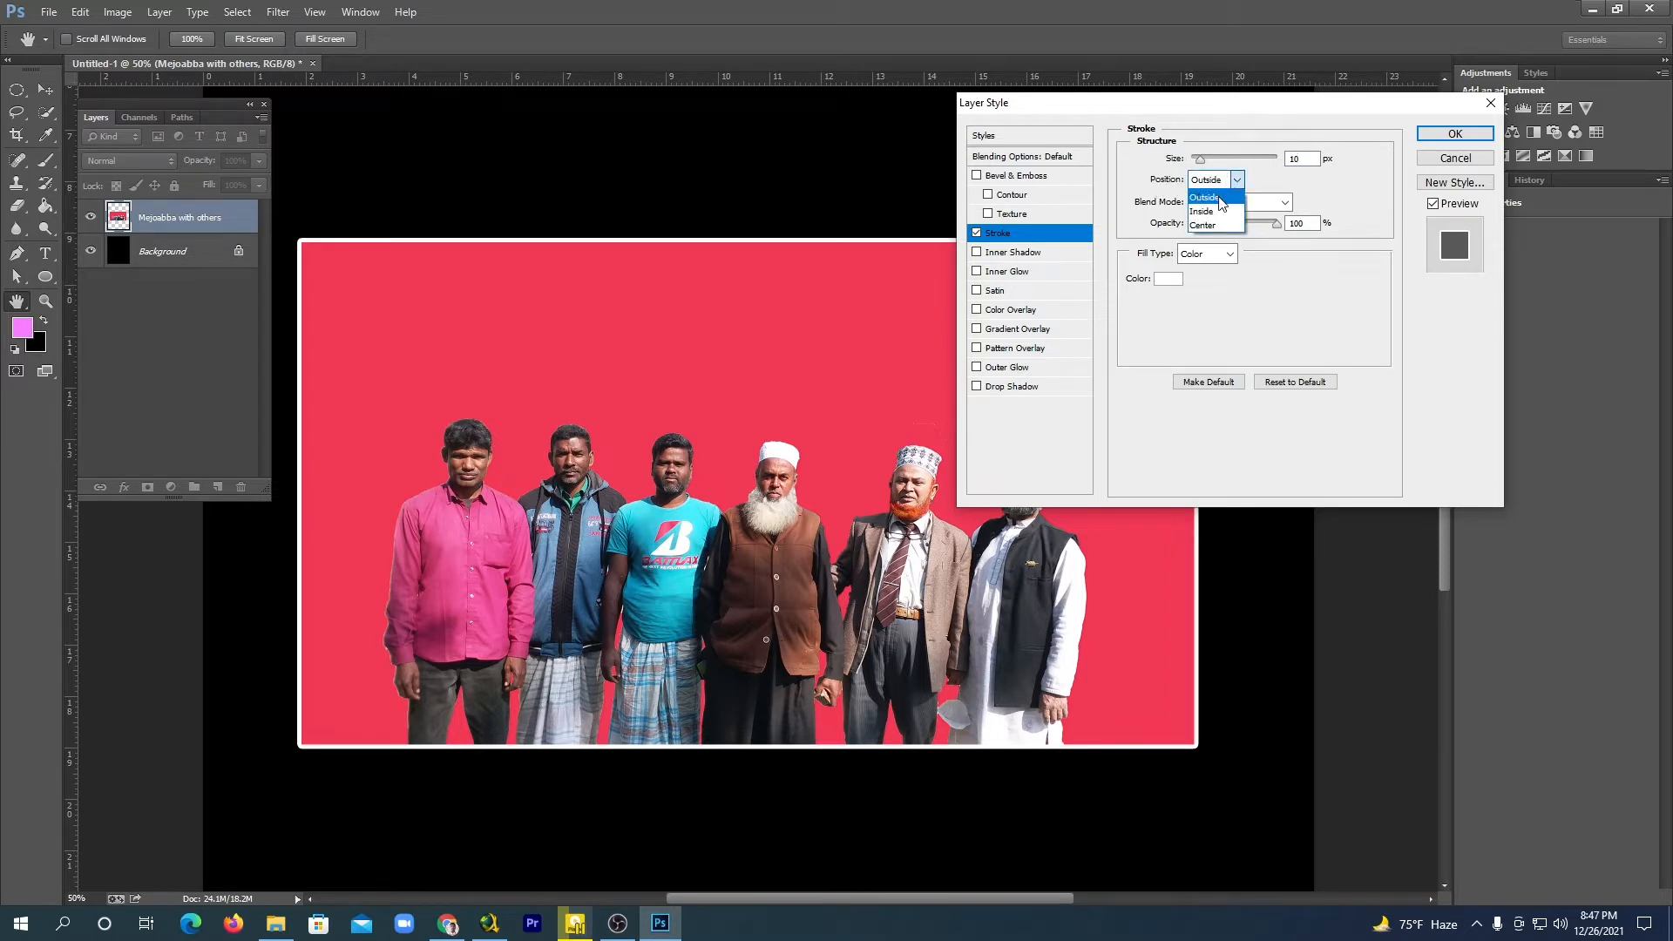
{"action": "left_click", "coordinate": [1218, 199]}
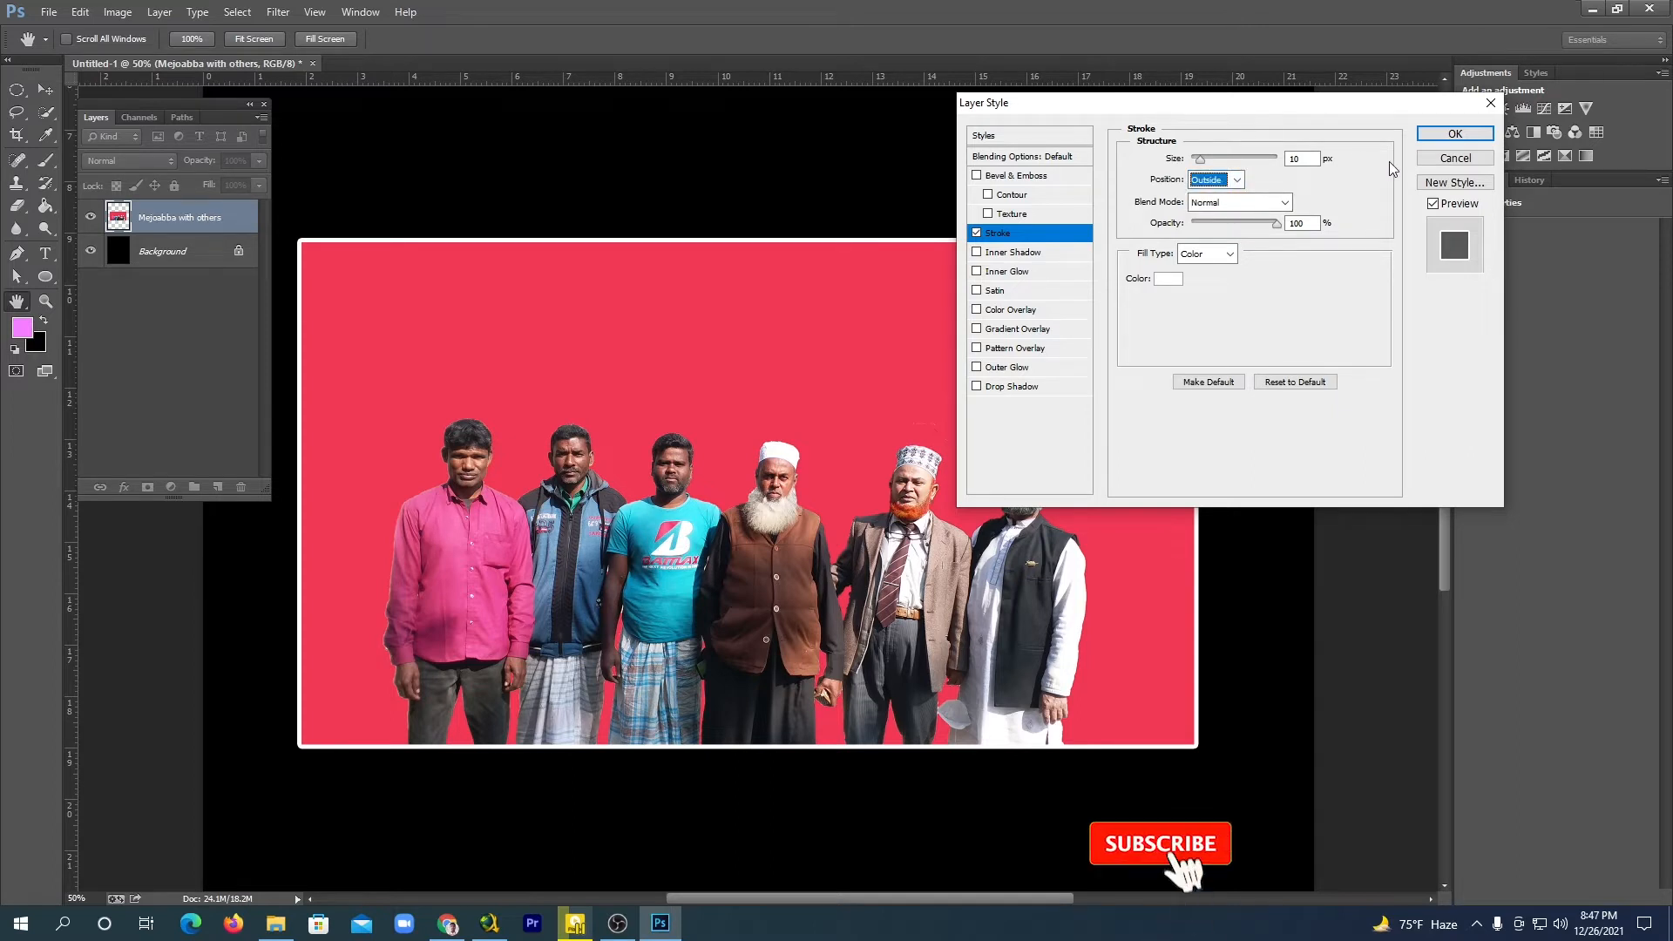
{"action": "left_click", "coordinate": [1449, 136]}
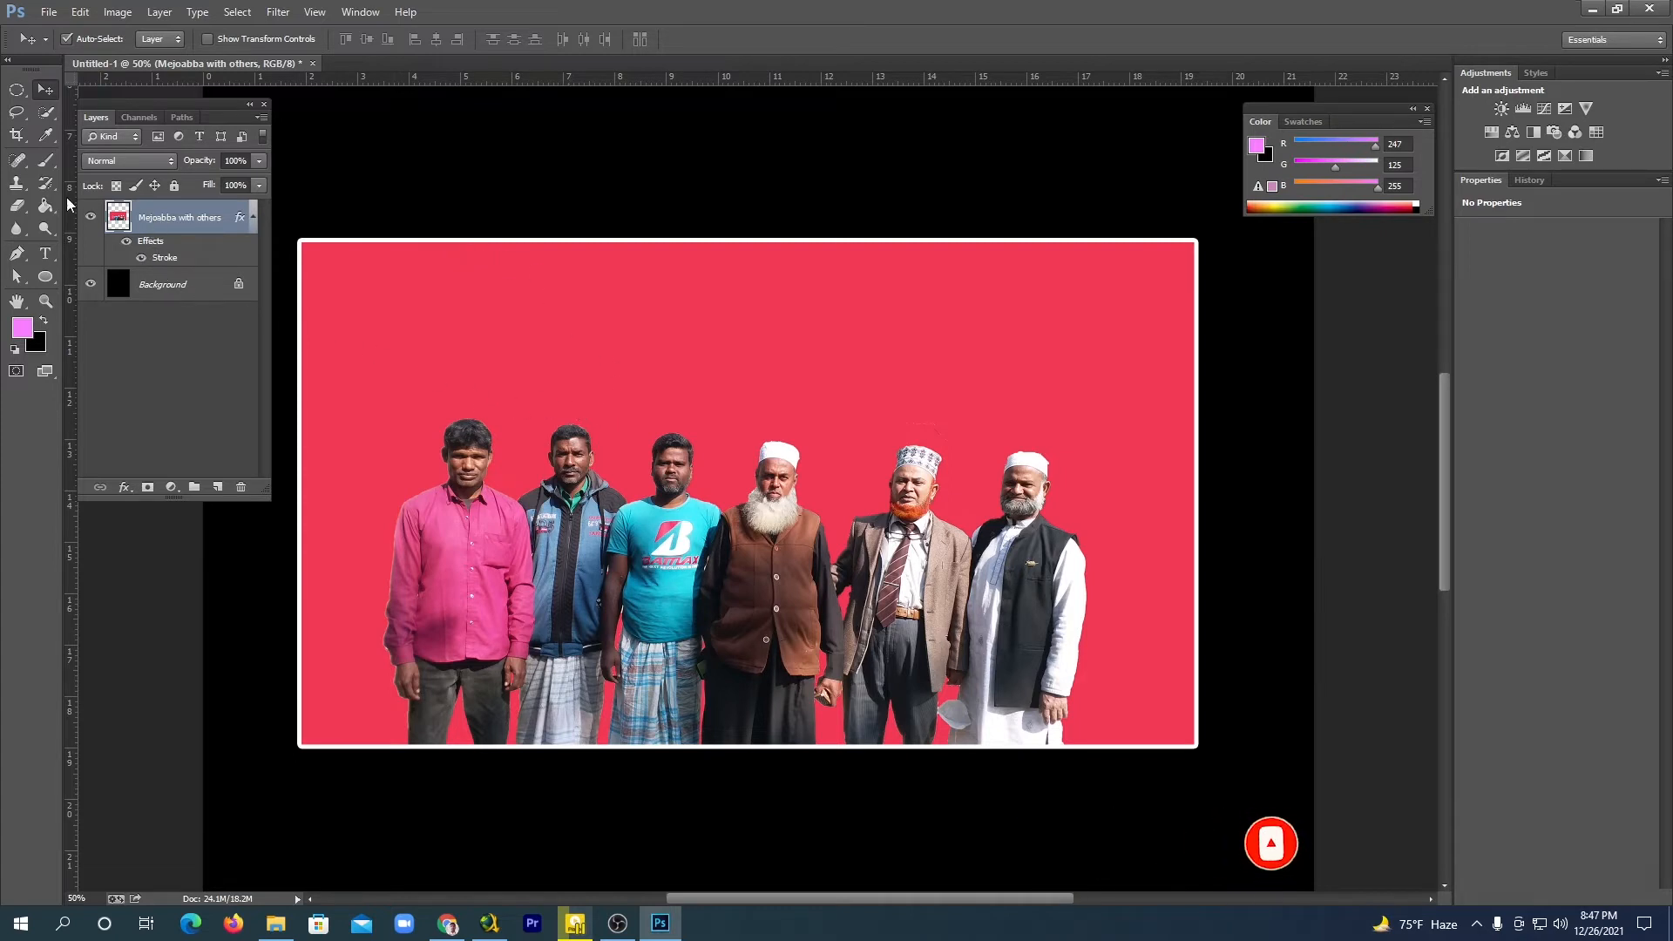
Step: Select the left half of the photo with the three younger men freehand using the Lasso tool, extending beyond the photo's outer edges
{"action": "left_click", "coordinate": [17, 114]}
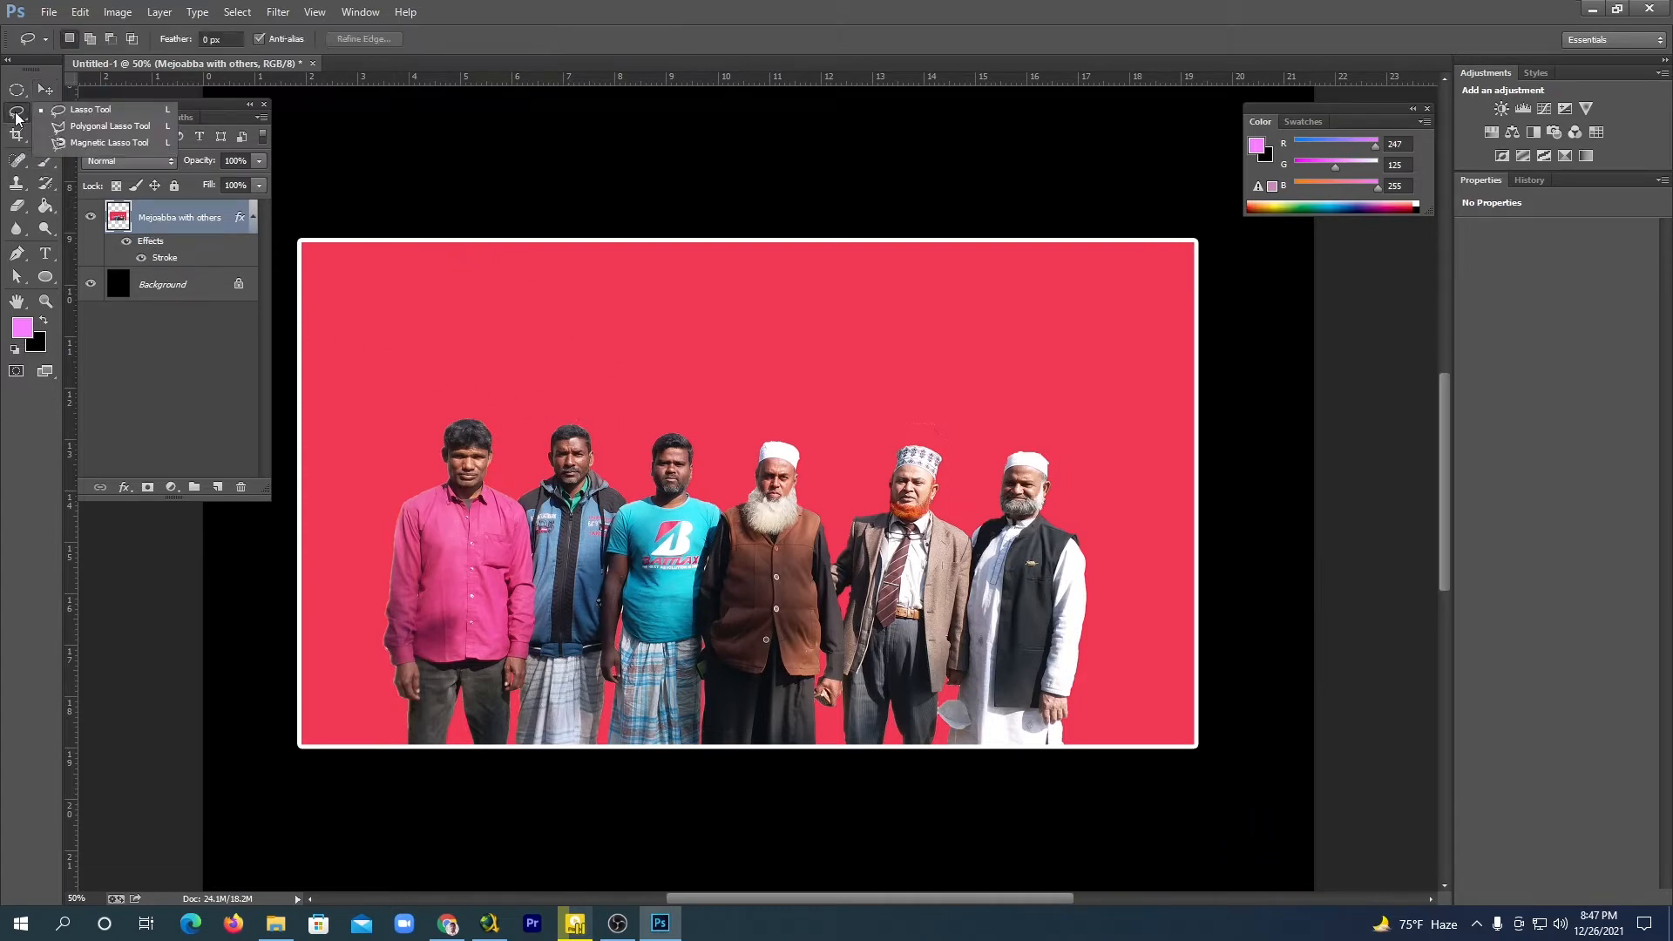
{"action": "left_click", "coordinate": [104, 114]}
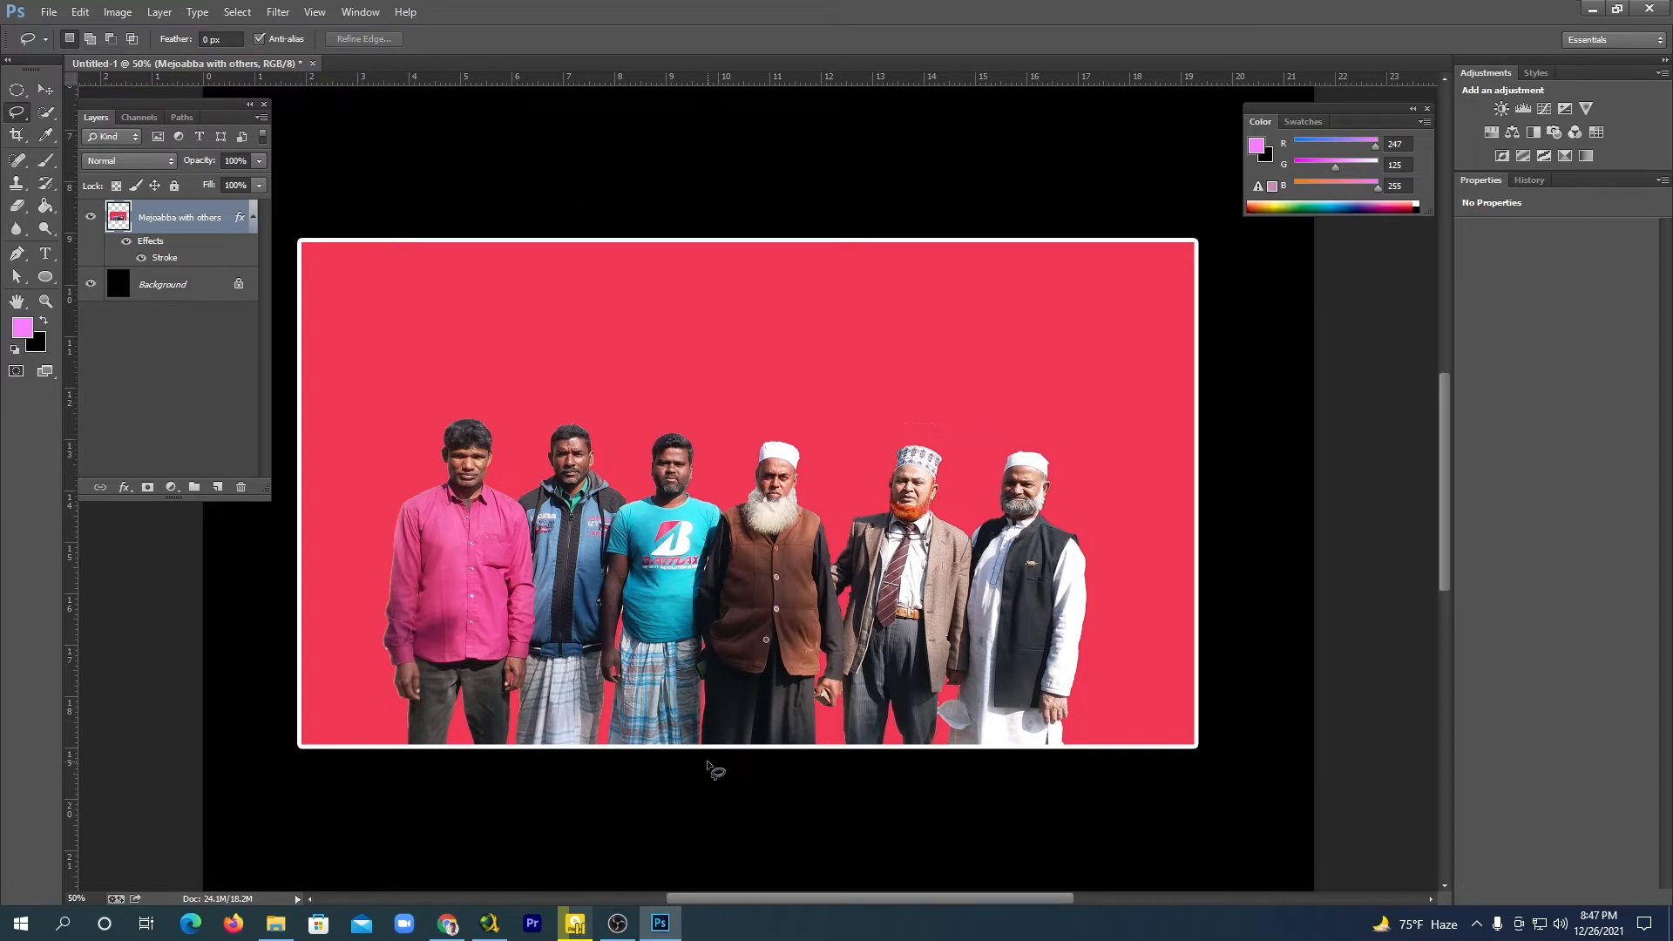
{"action": "mouse_move", "coordinate": [705, 761]}
{"action": "left_mouse_down"}
{"action": "mouse_move", "coordinate": [696, 605]}
{"action": "mouse_move", "coordinate": [732, 475]}
{"action": "left_mouse_up"}
{"action": "mouse_move", "coordinate": [728, 237]}
{"action": "left_mouse_down"}
{"action": "mouse_move", "coordinate": [624, 207]}
{"action": "mouse_move", "coordinate": [296, 229]}
{"action": "mouse_move", "coordinate": [278, 345]}
{"action": "mouse_move", "coordinate": [266, 747]}
{"action": "mouse_move", "coordinate": [459, 807]}
{"action": "mouse_move", "coordinate": [667, 799]}
{"action": "mouse_move", "coordinate": [708, 784]}
{"action": "mouse_move", "coordinate": [709, 763]}
{"action": "left_mouse_up"}
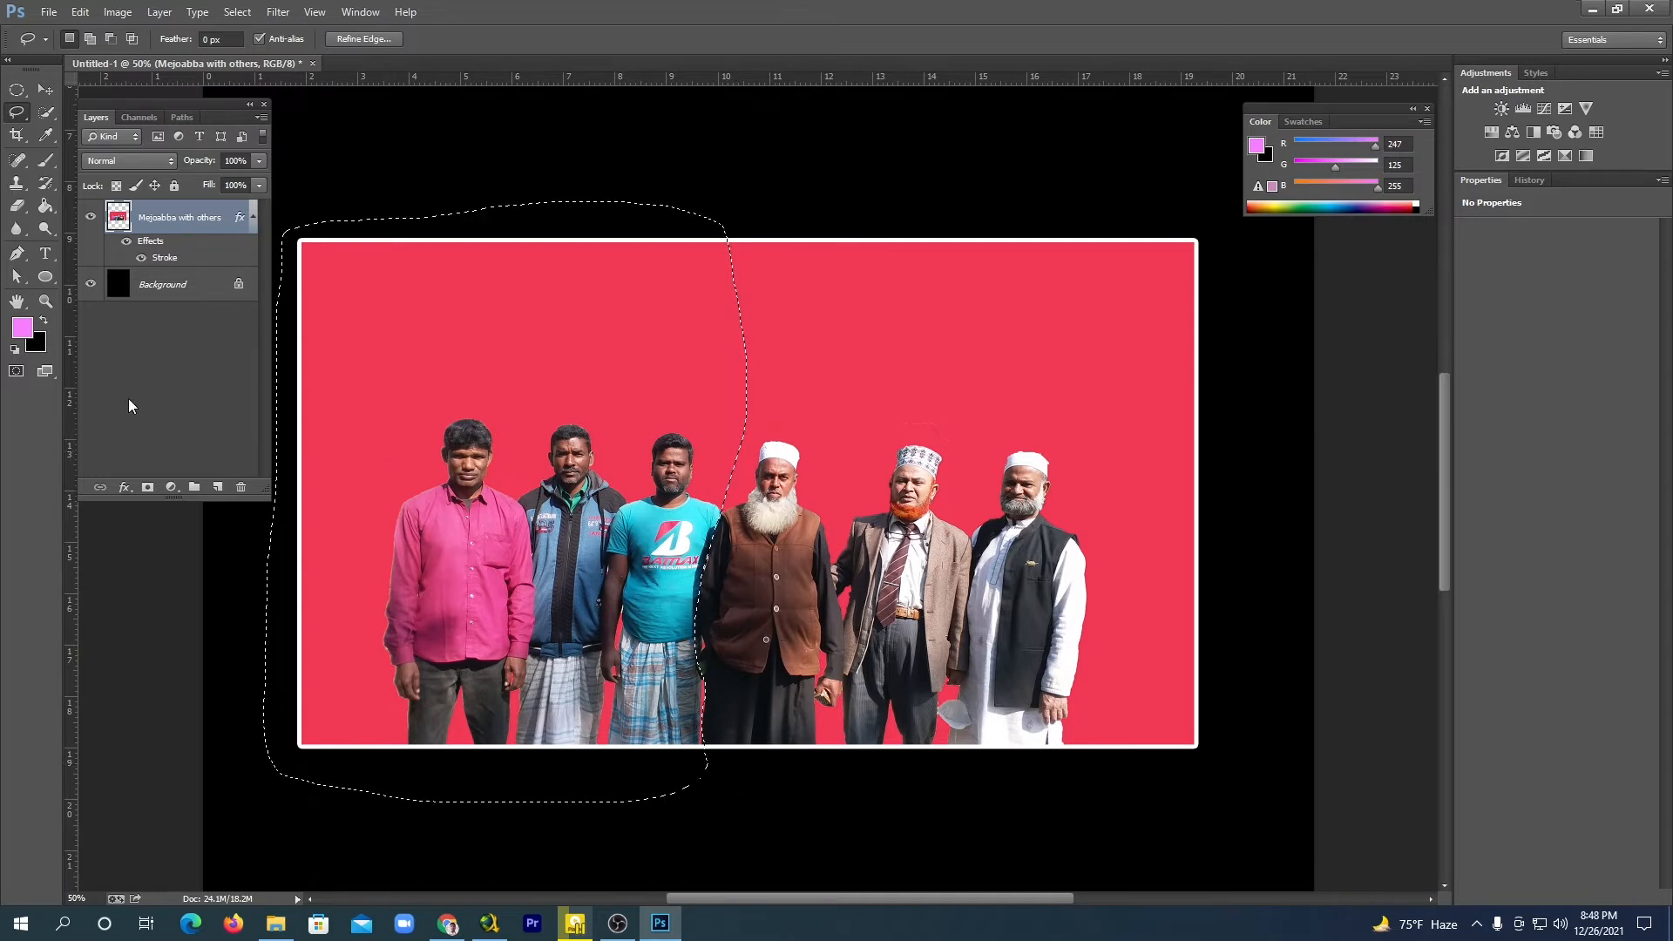
Step: Turn the lasso selection into a quick mask and open the Crystallize filter for it
{"action": "left_click", "coordinate": [16, 373]}
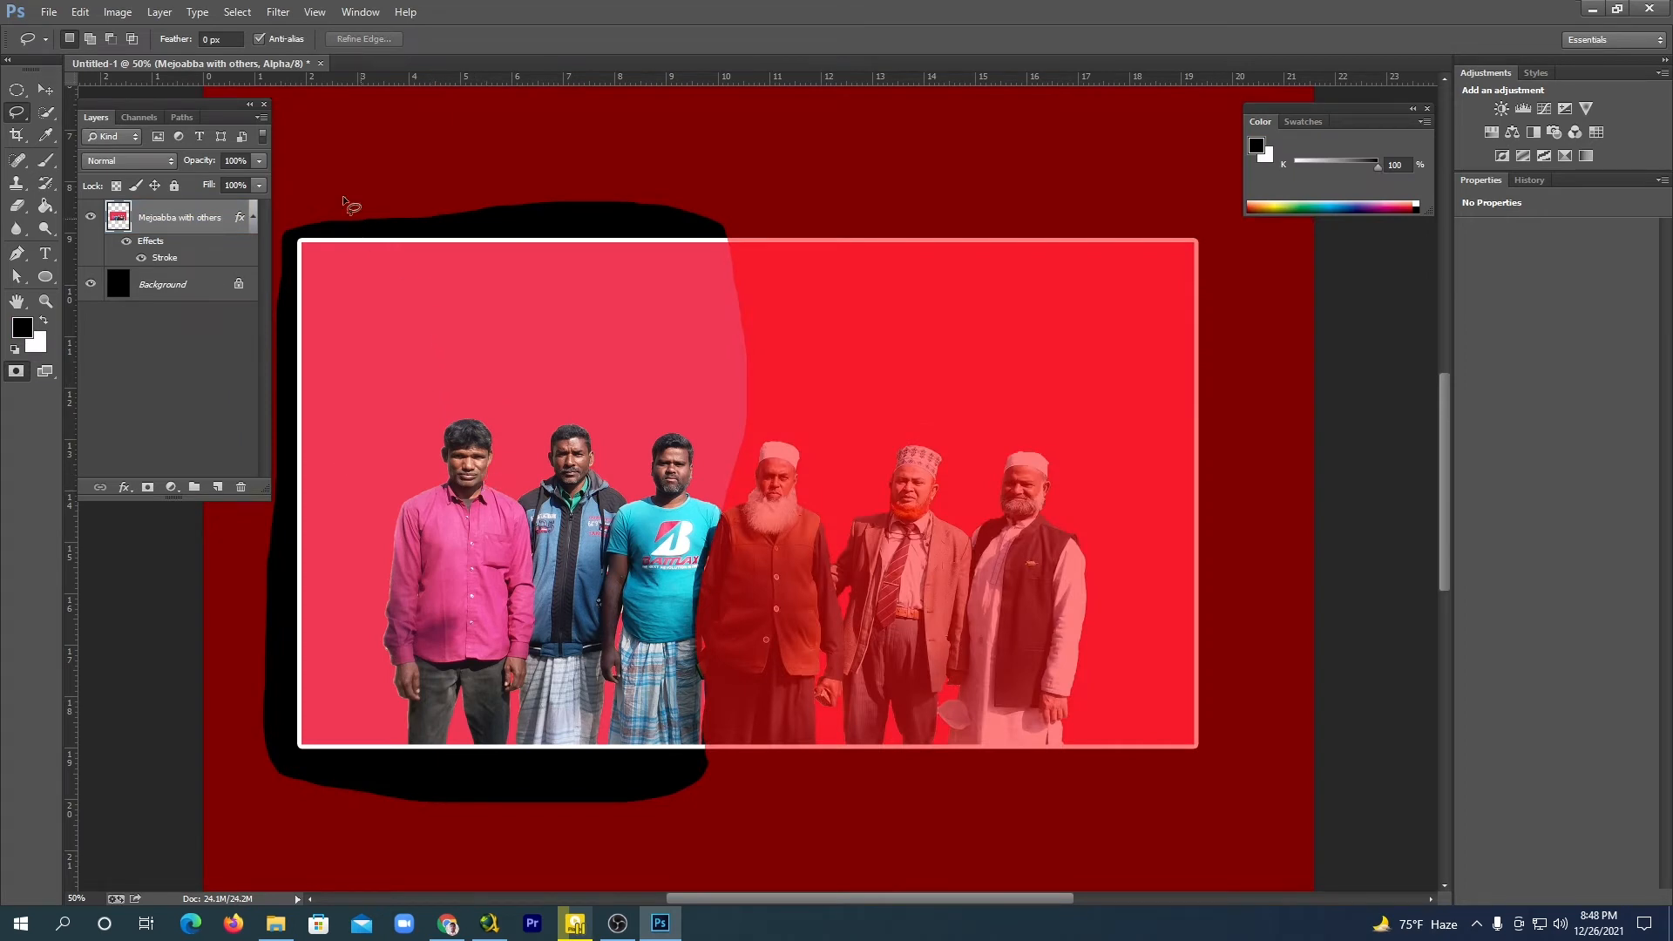
{"action": "left_click", "coordinate": [279, 13]}
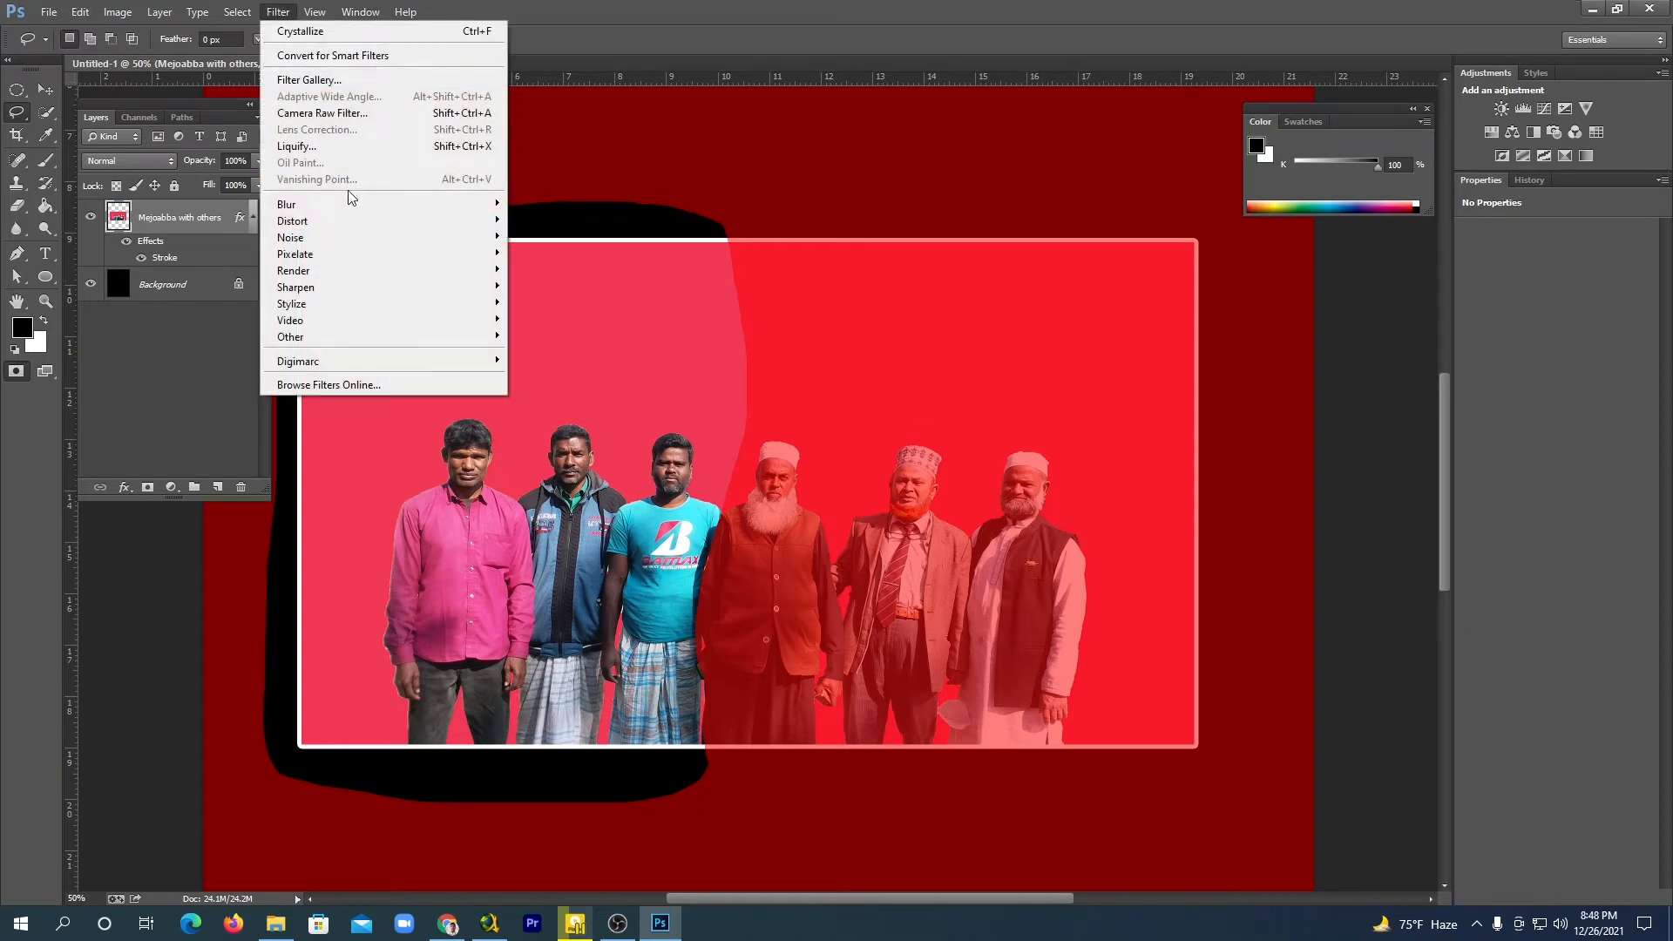
{"action": "mouse_move", "coordinate": [358, 259]}
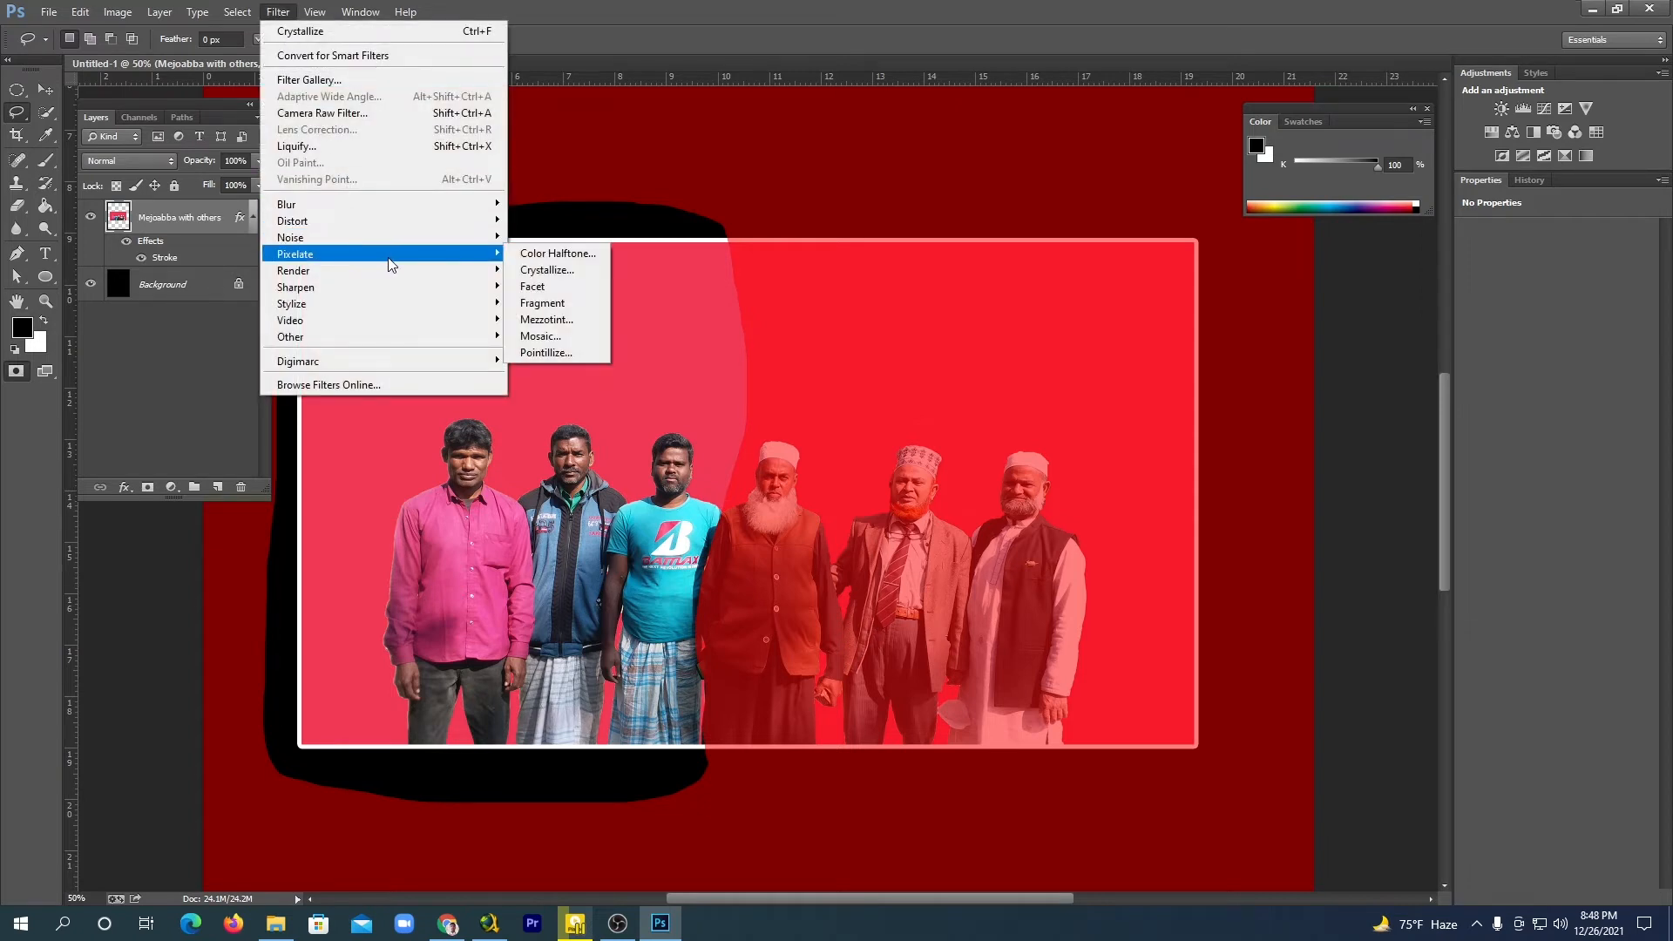
{"action": "left_click", "coordinate": [568, 271]}
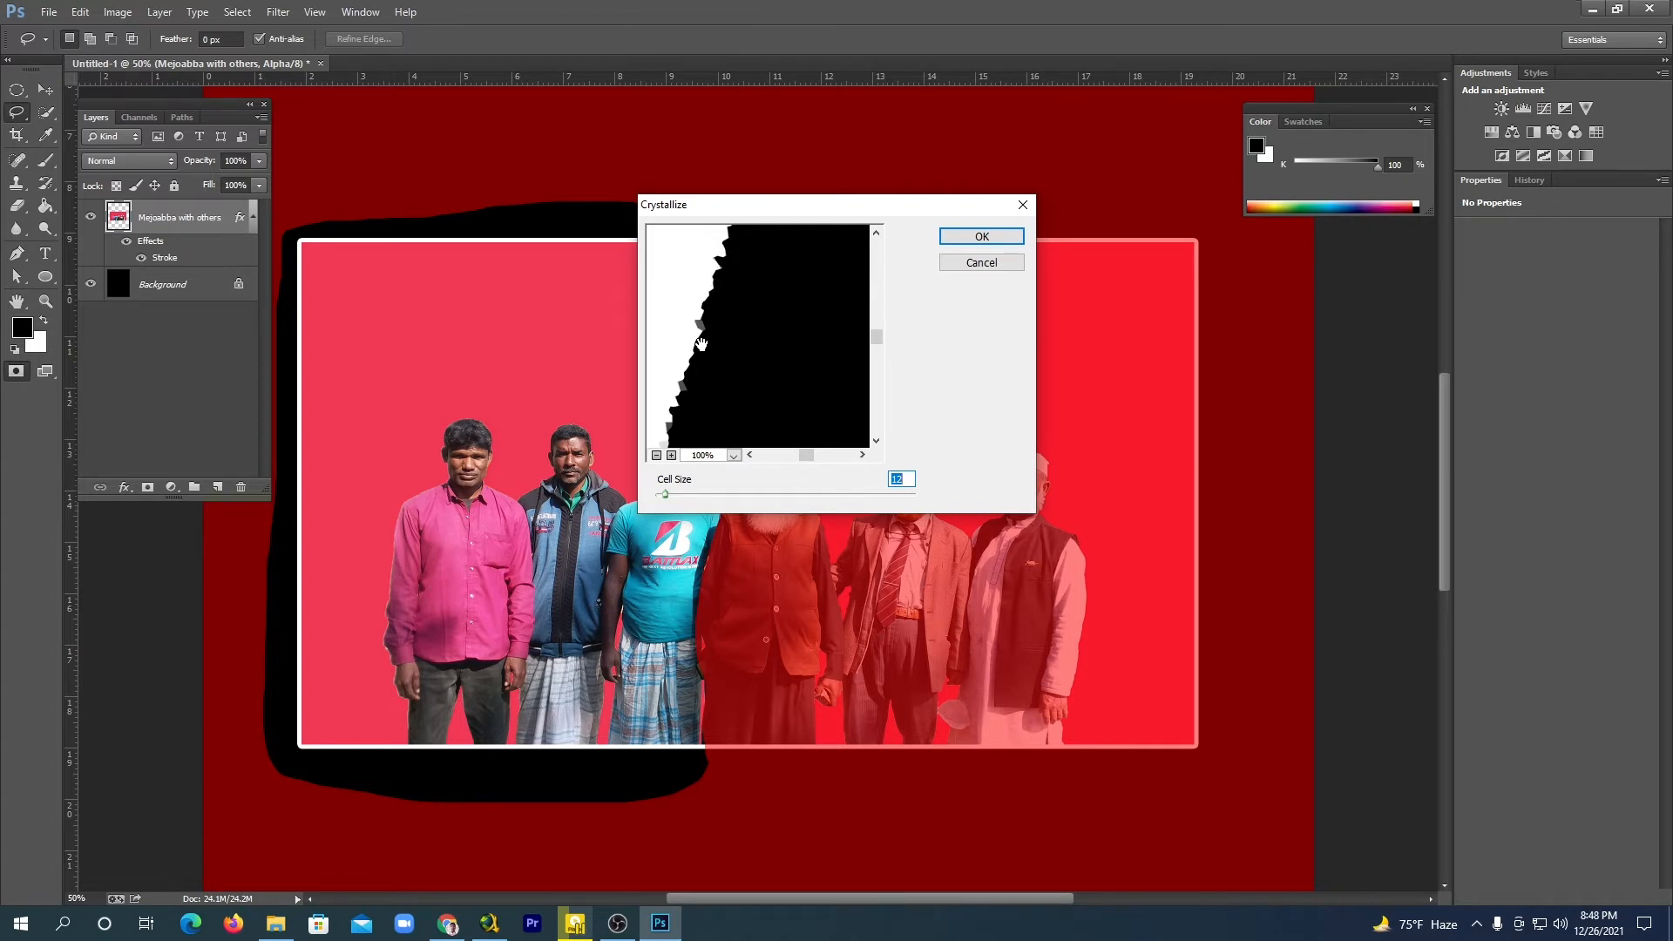
Step: Raise the Crystallize cell size to slightly above 16 and apply the filter to roughen the quick mask's edge
{"action": "key", "text": "Up"}
{"action": "key", "text": "Up"}
{"action": "key", "text": "Up"}
{"action": "key", "text": "Up"}
{"action": "key", "text": "Up"}
{"action": "key", "text": "Up"}
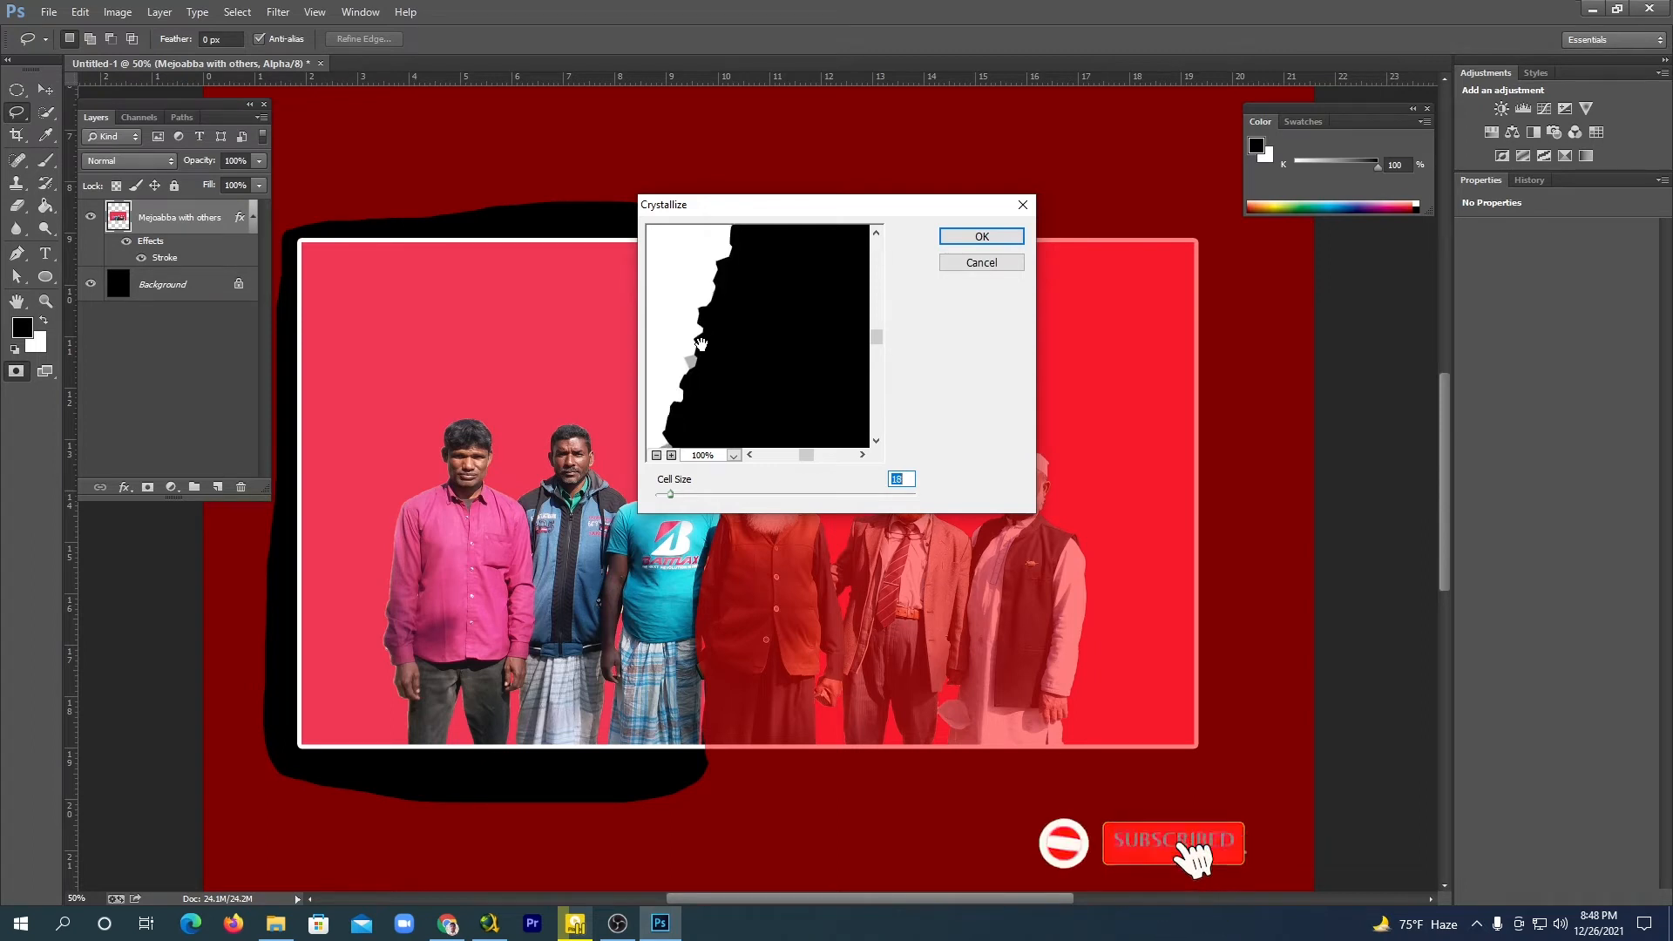
{"action": "key", "text": "Down"}
{"action": "key", "text": "Down"}
{"action": "key", "text": "Down"}
{"action": "key", "text": "Down"}
{"action": "key", "text": "Down"}
{"action": "key", "text": "Down"}
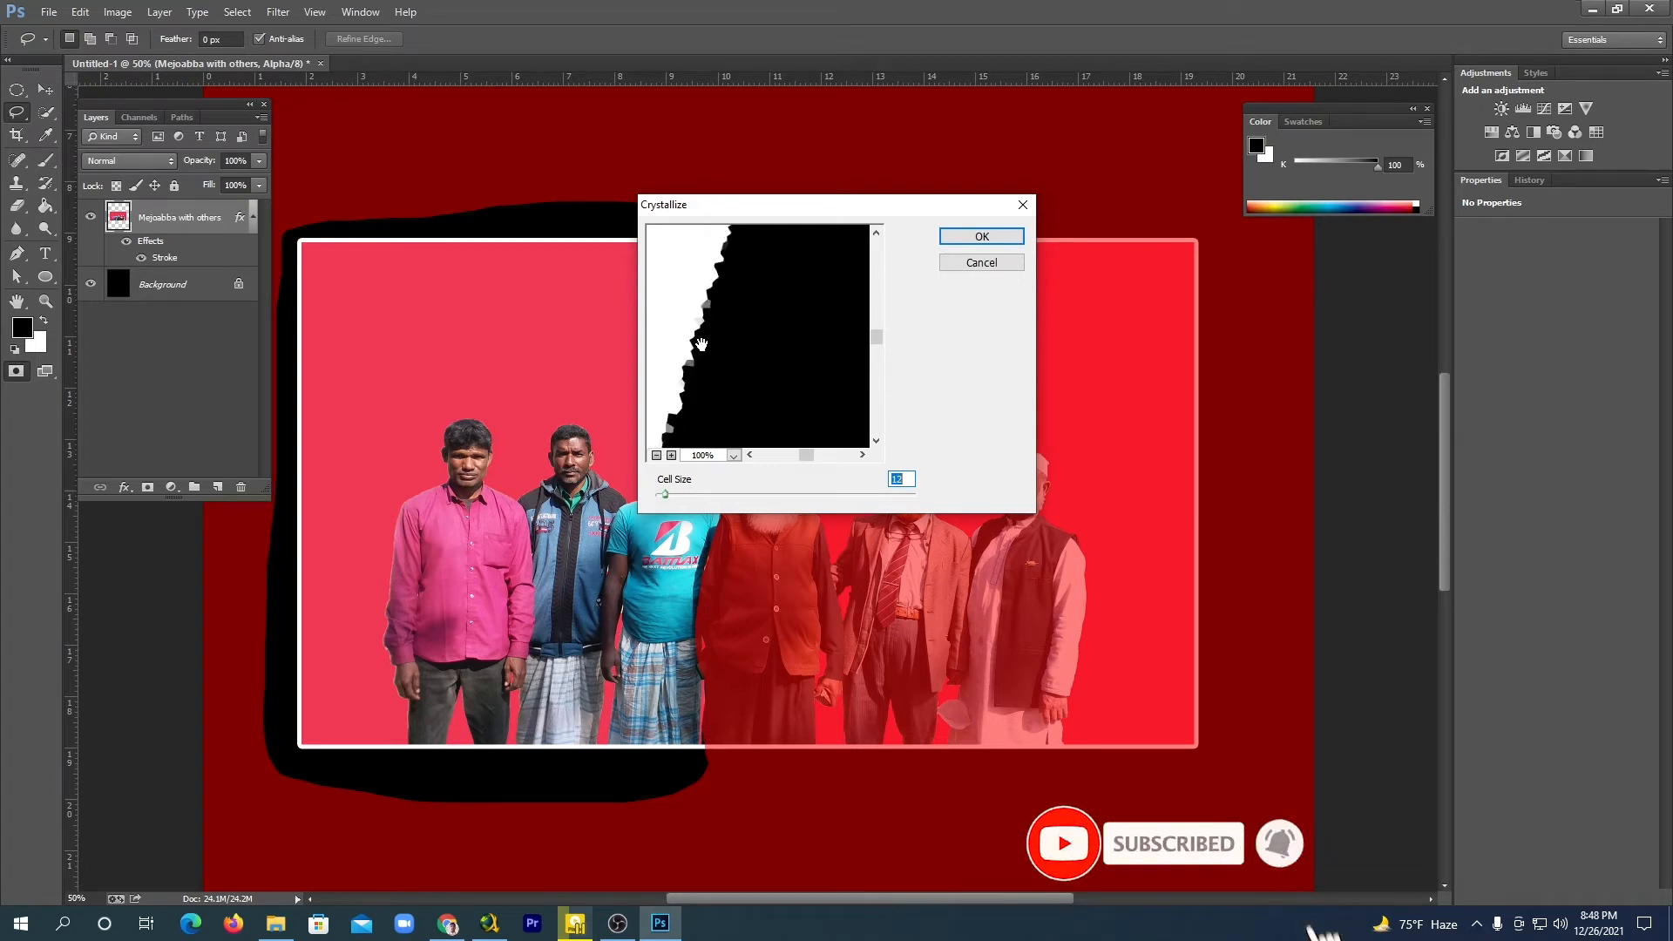
{"action": "key", "text": "Up"}
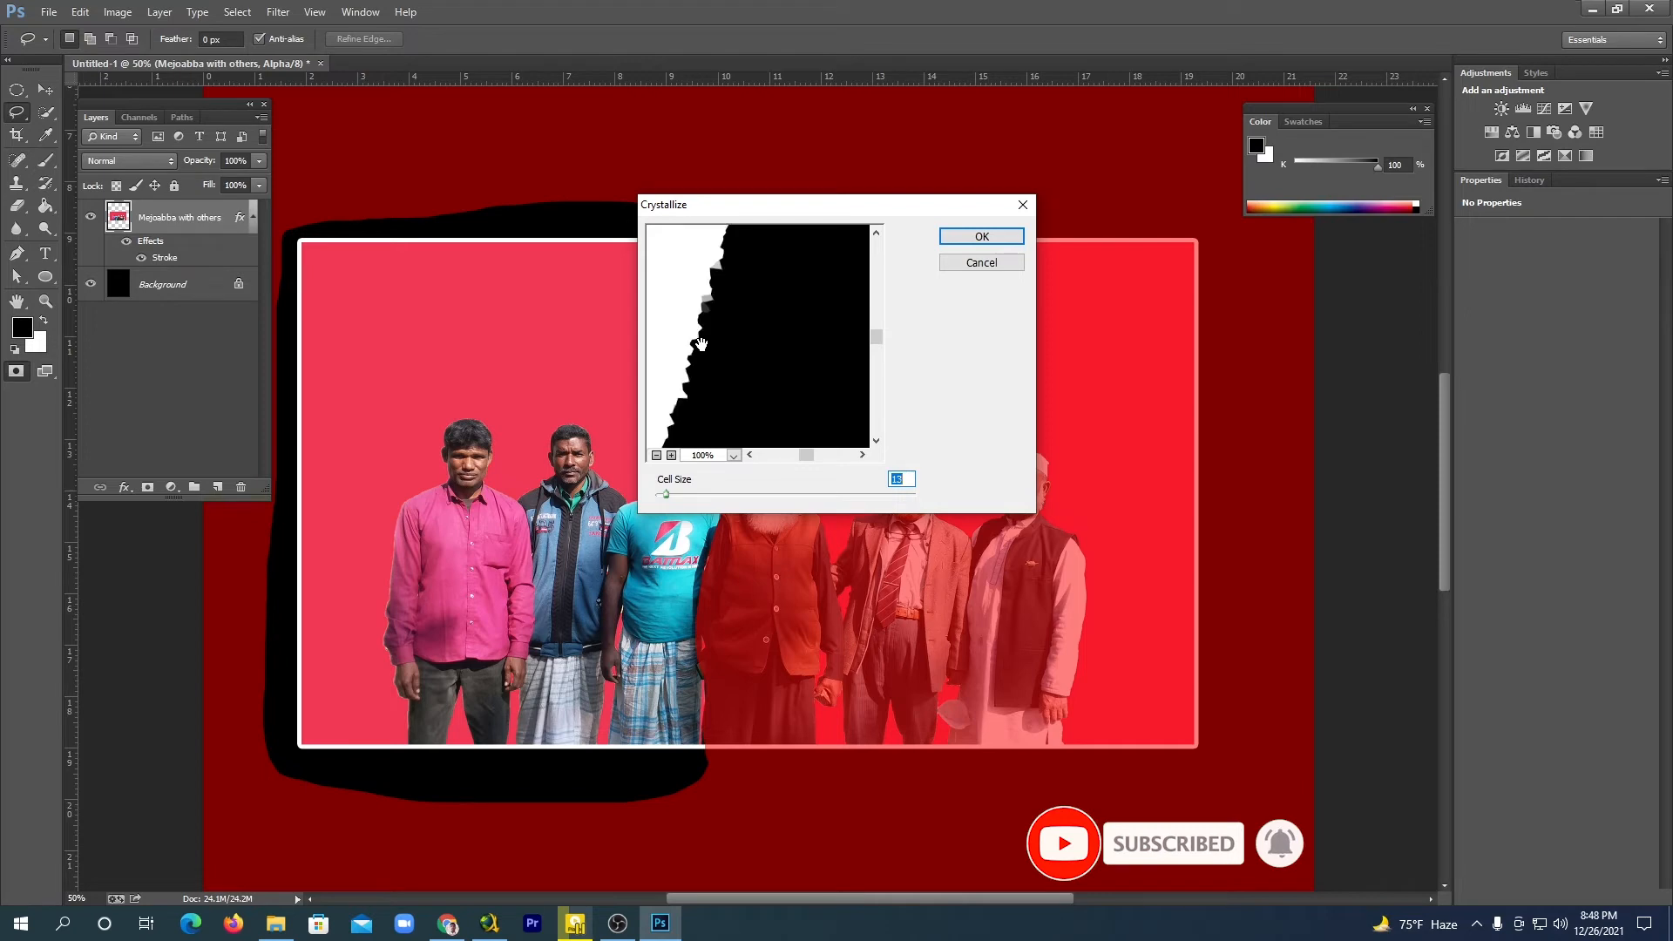
{"action": "key", "text": "Up"}
{"action": "key", "text": "Up"}
{"action": "key", "text": "Up"}
{"action": "key", "text": "Up"}
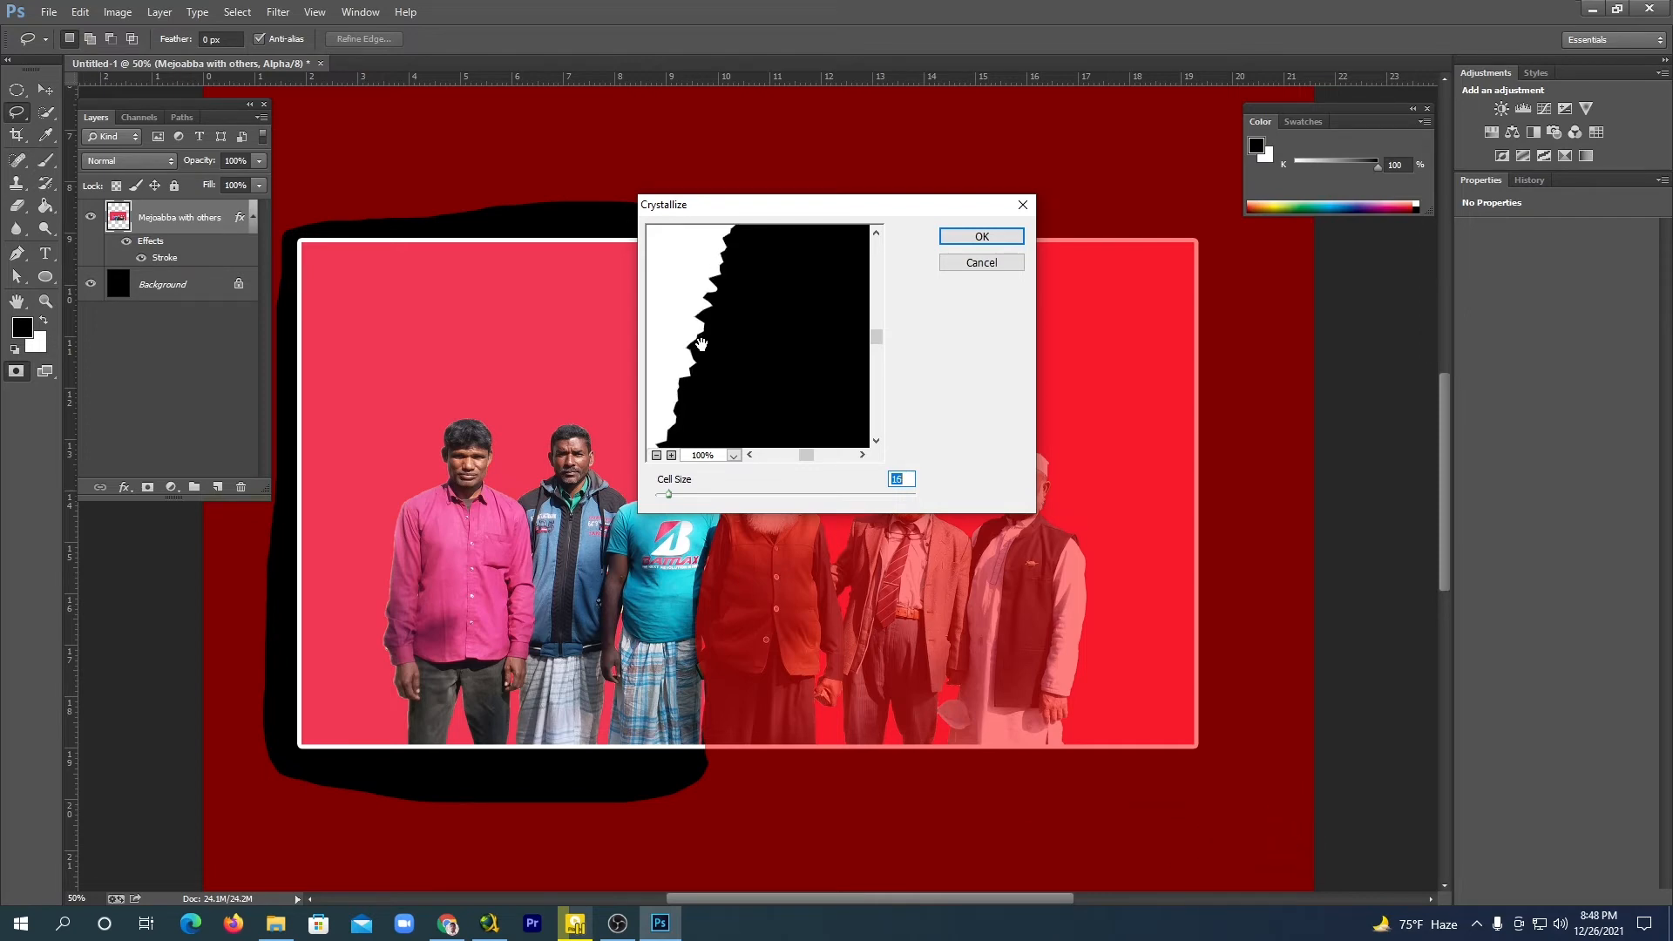
{"action": "key", "text": "Up"}
{"action": "key", "text": "Up"}
{"action": "key", "text": "Up"}
{"action": "left_click", "coordinate": [971, 236]}
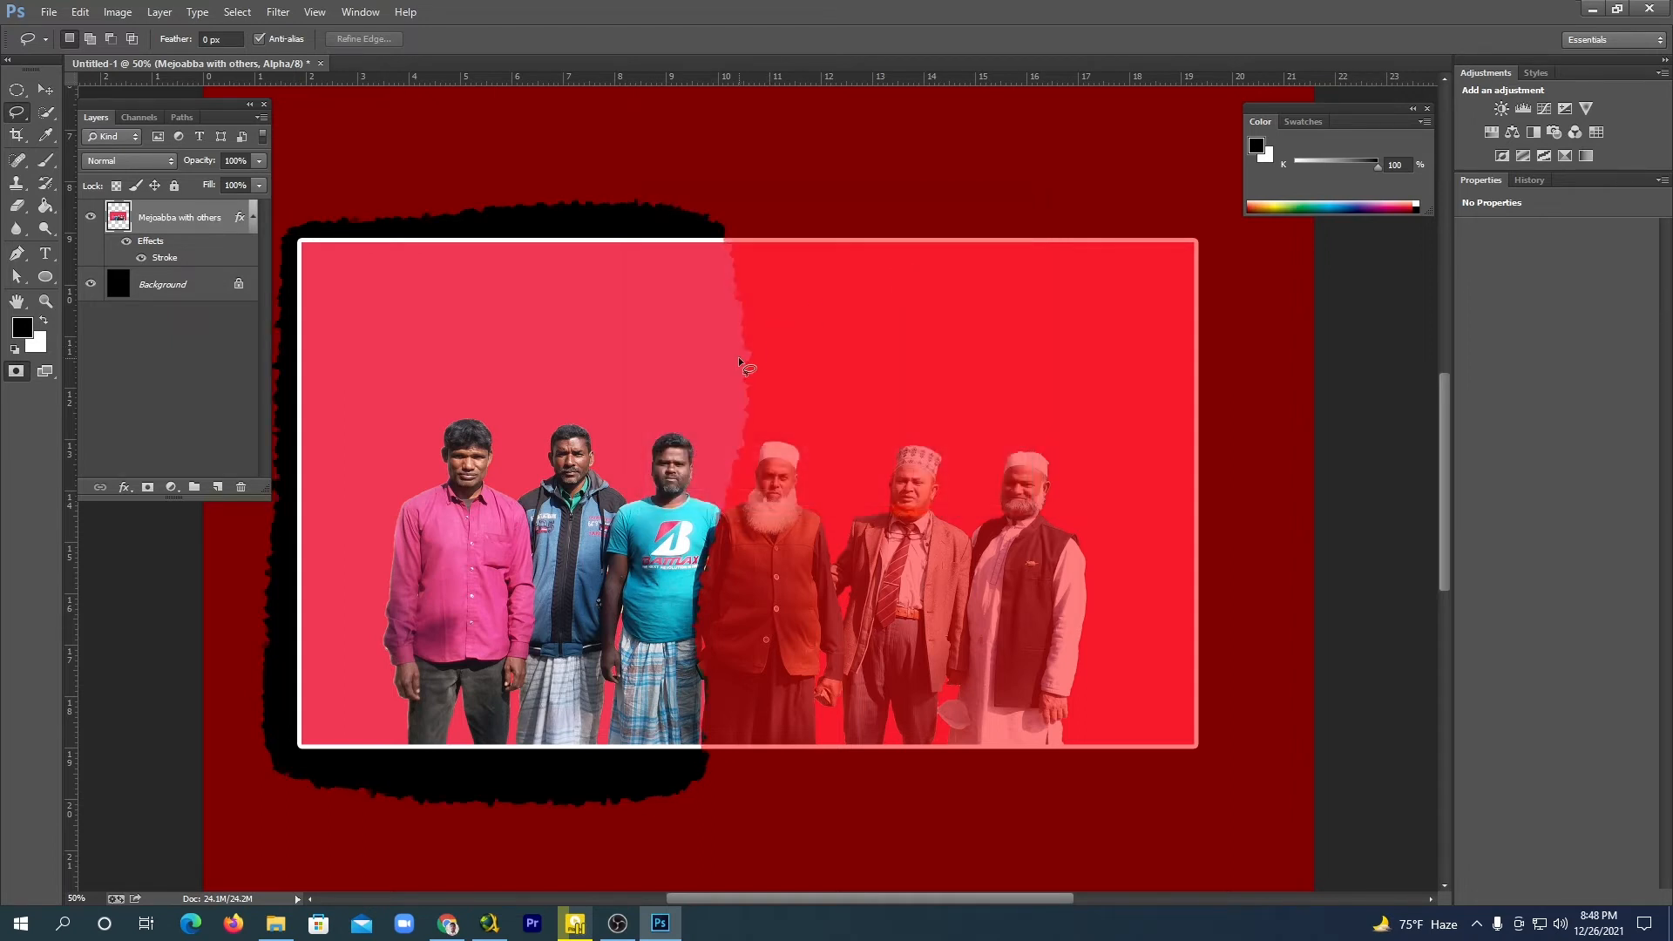
Step: Convert the roughened quick mask back to a selection and cut the selected left half of the photo onto a new layer
{"action": "left_click", "coordinate": [16, 372]}
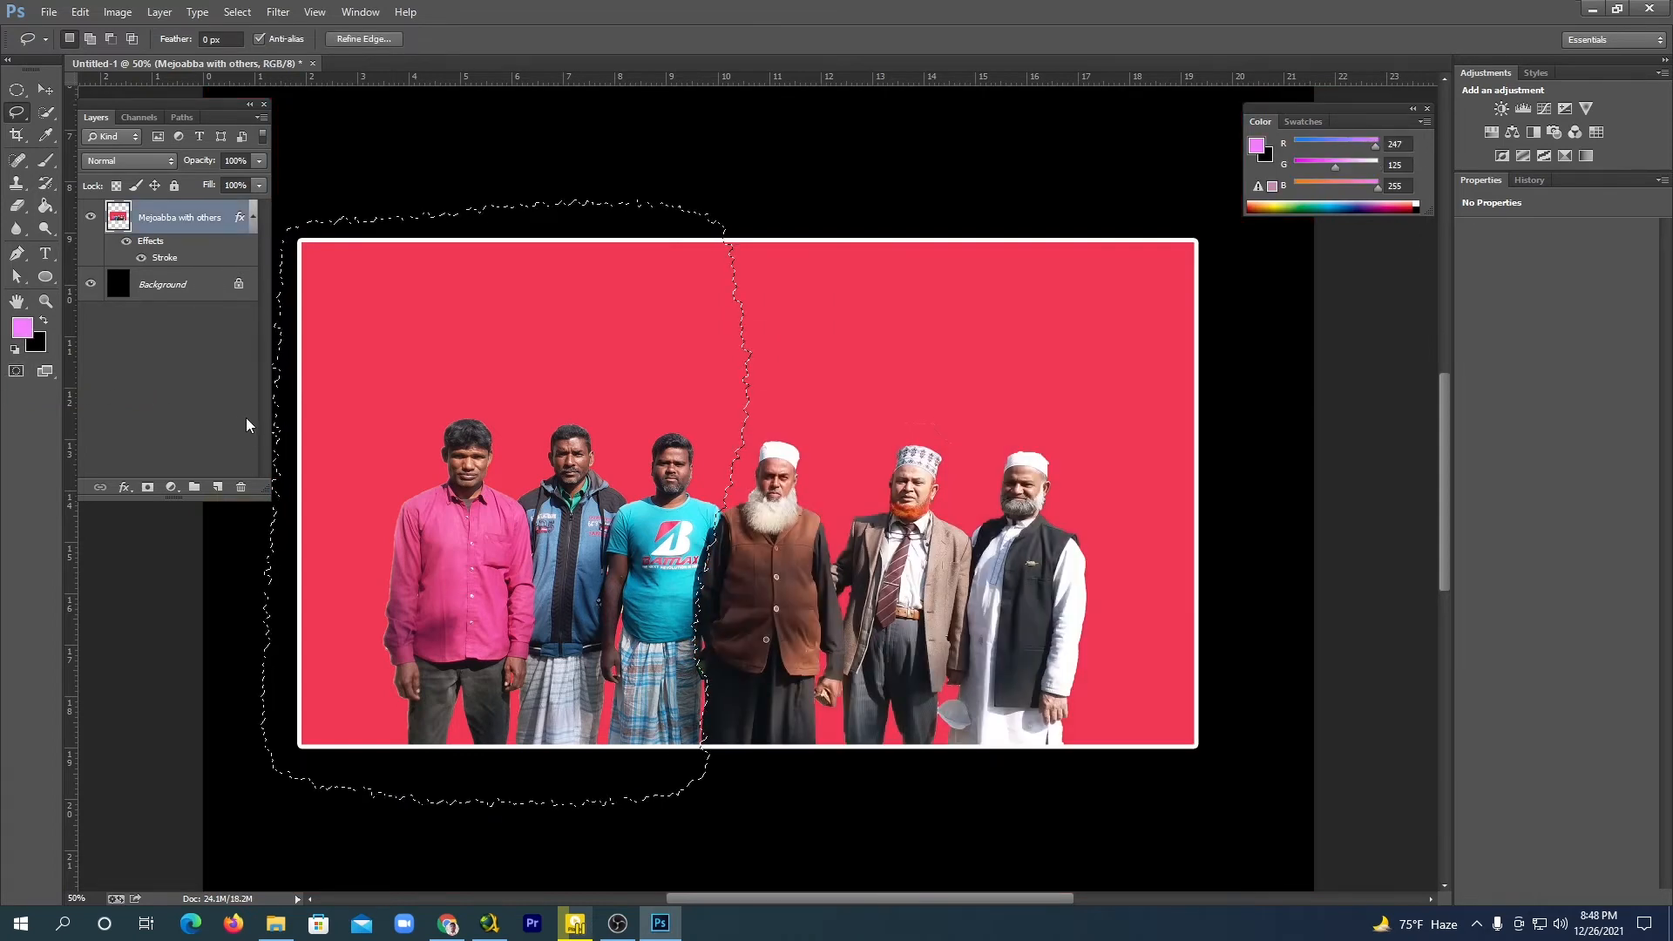
{"action": "left_click", "coordinate": [160, 12]}
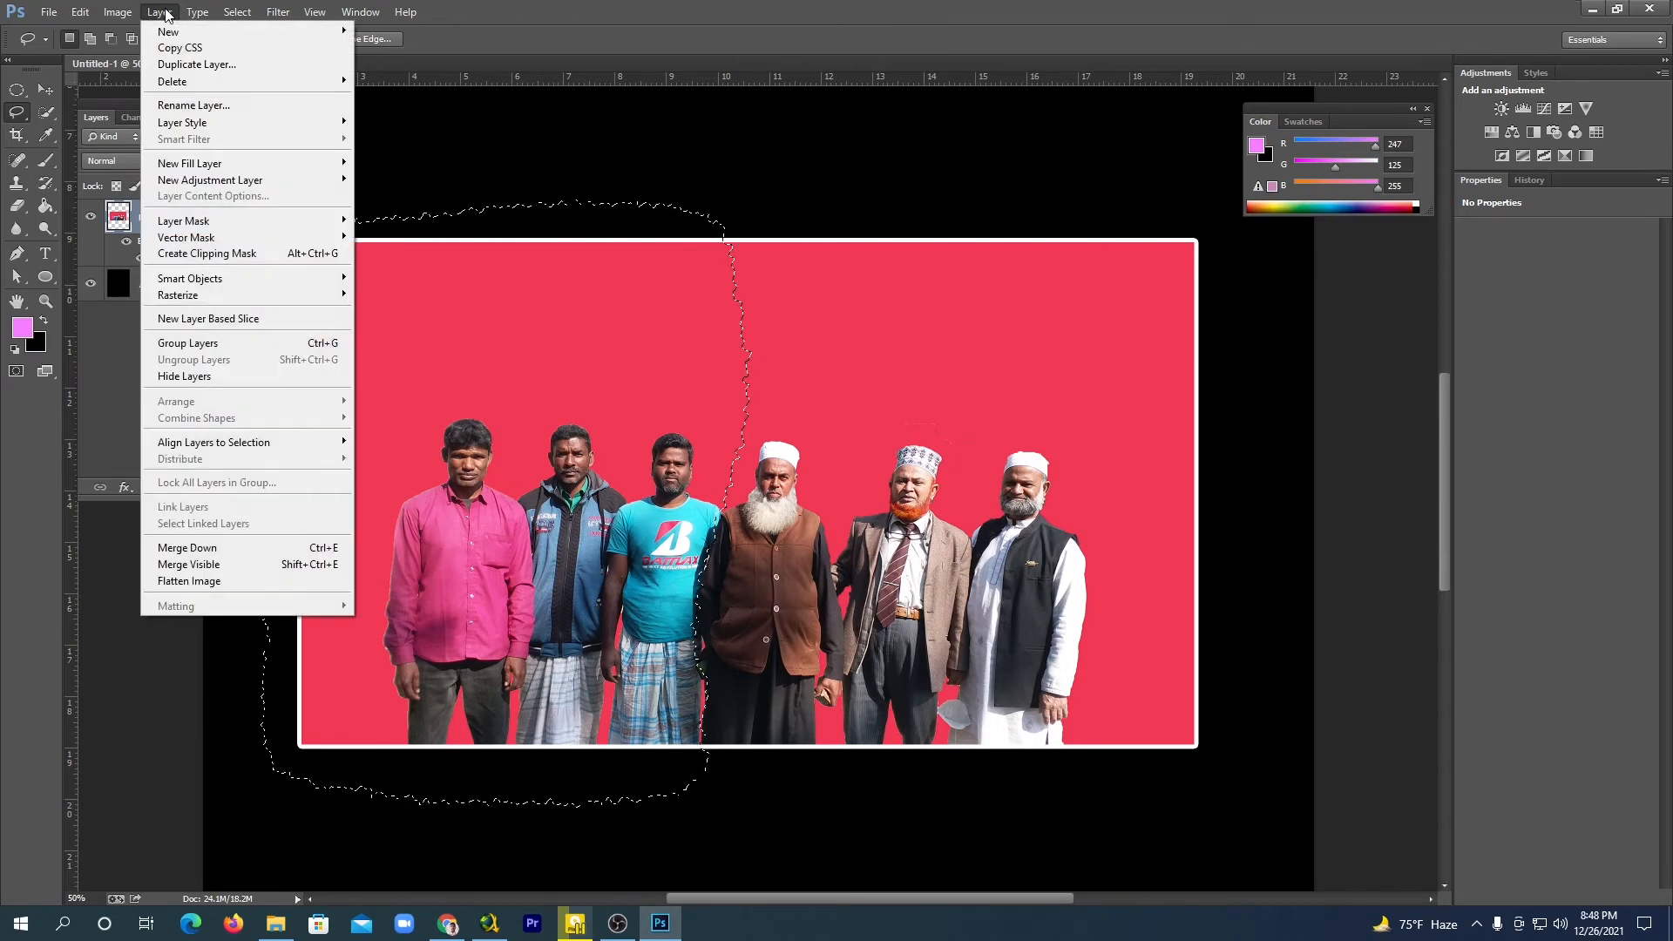
{"action": "mouse_move", "coordinate": [192, 35]}
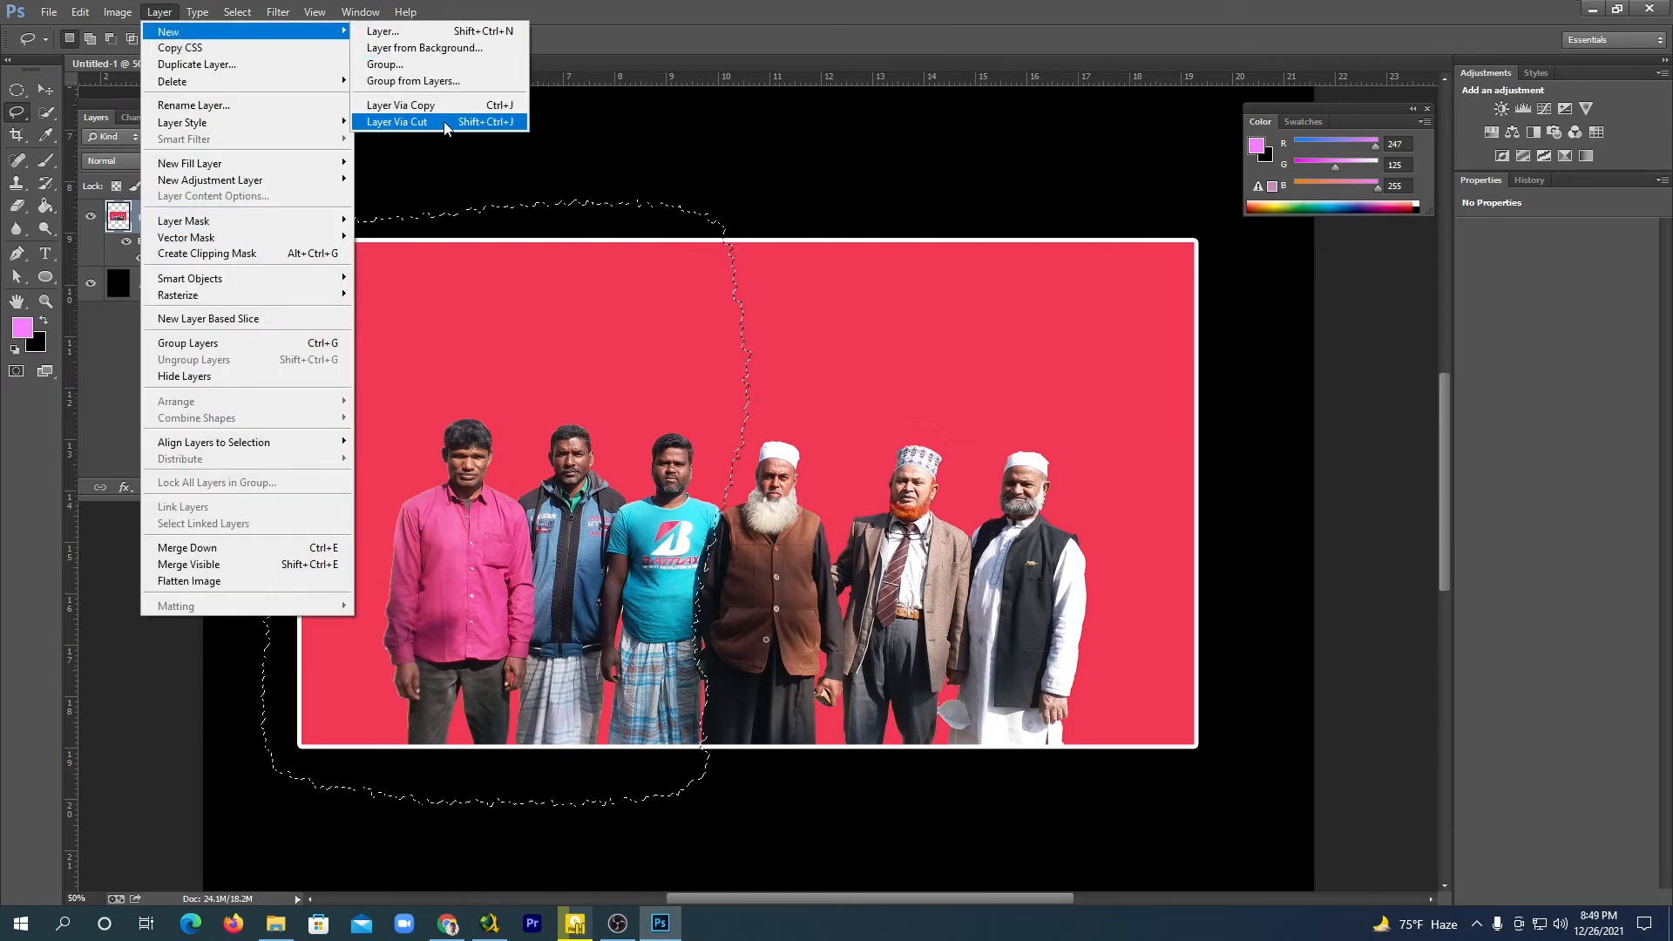
{"action": "left_click", "coordinate": [514, 125]}
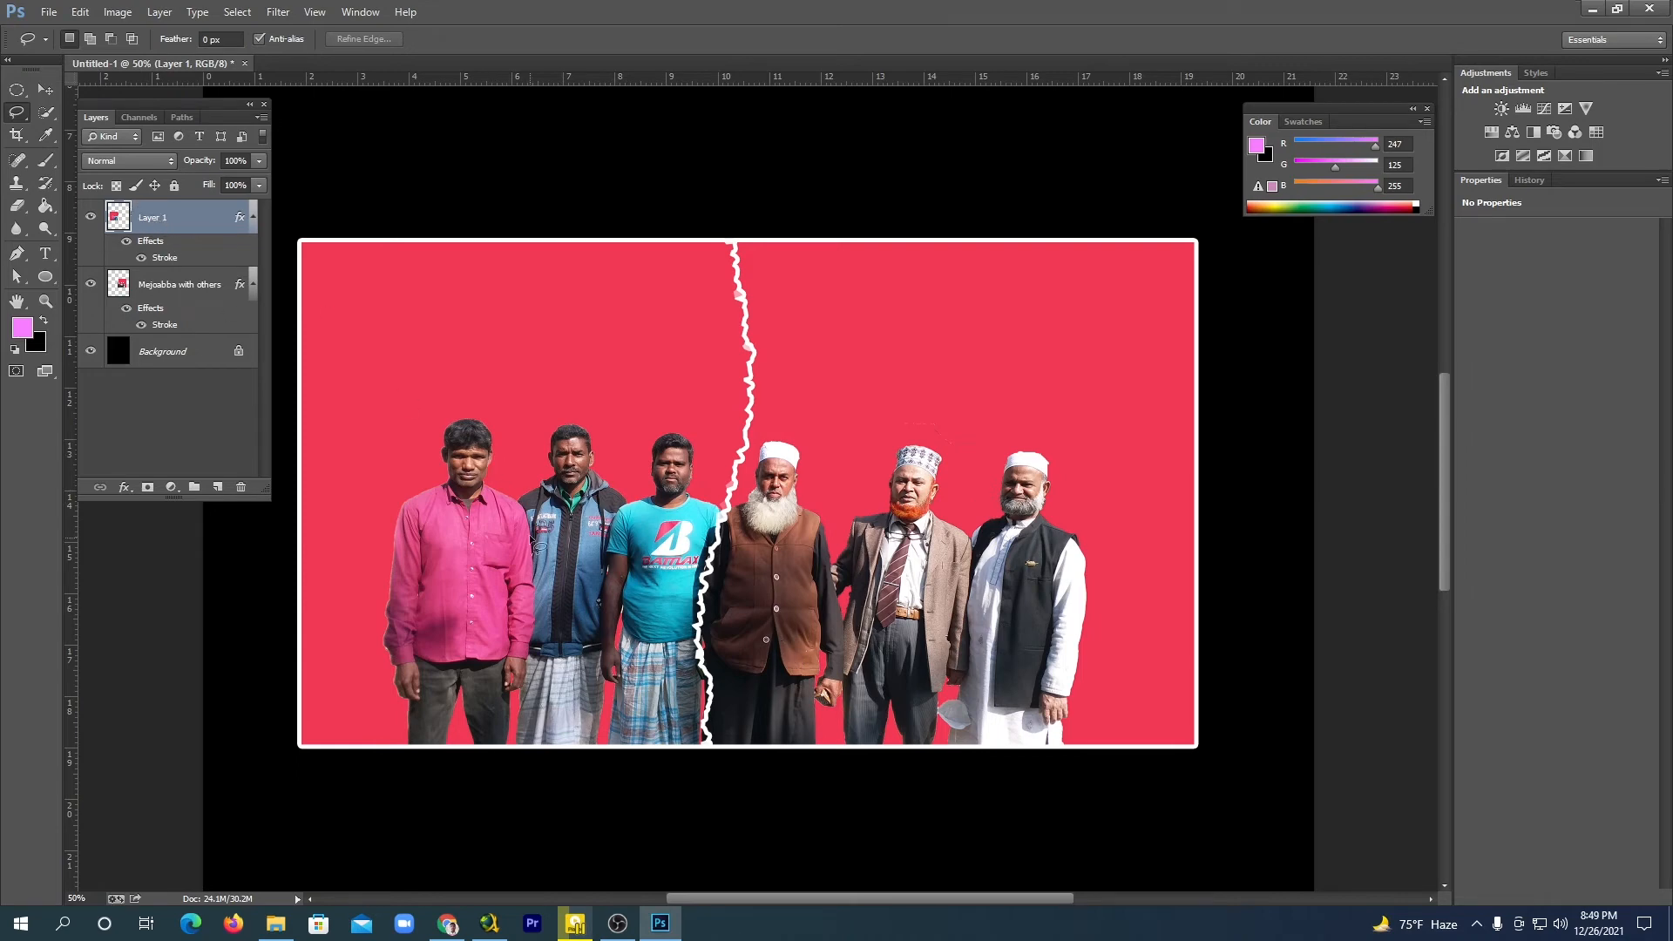
Step: Move the right half of the photo about 54 px to the right, rotate it about -1.32 degrees, and apply the transformation
{"action": "left_click", "coordinate": [193, 287]}
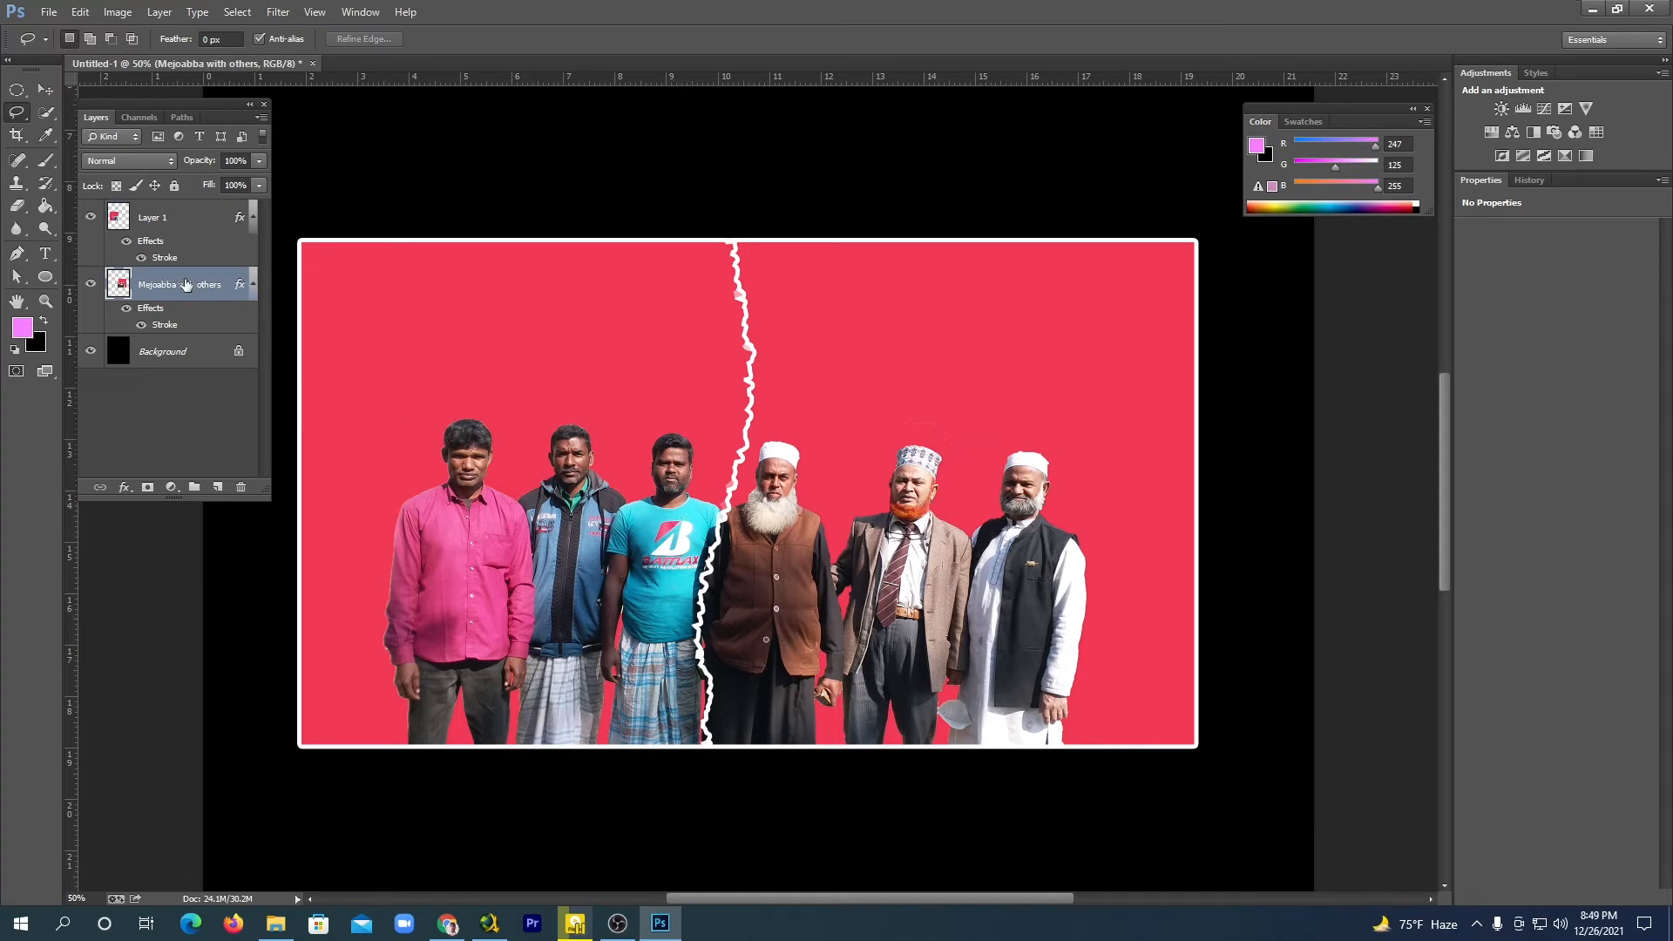
{"action": "key", "text": "ctrl+t"}
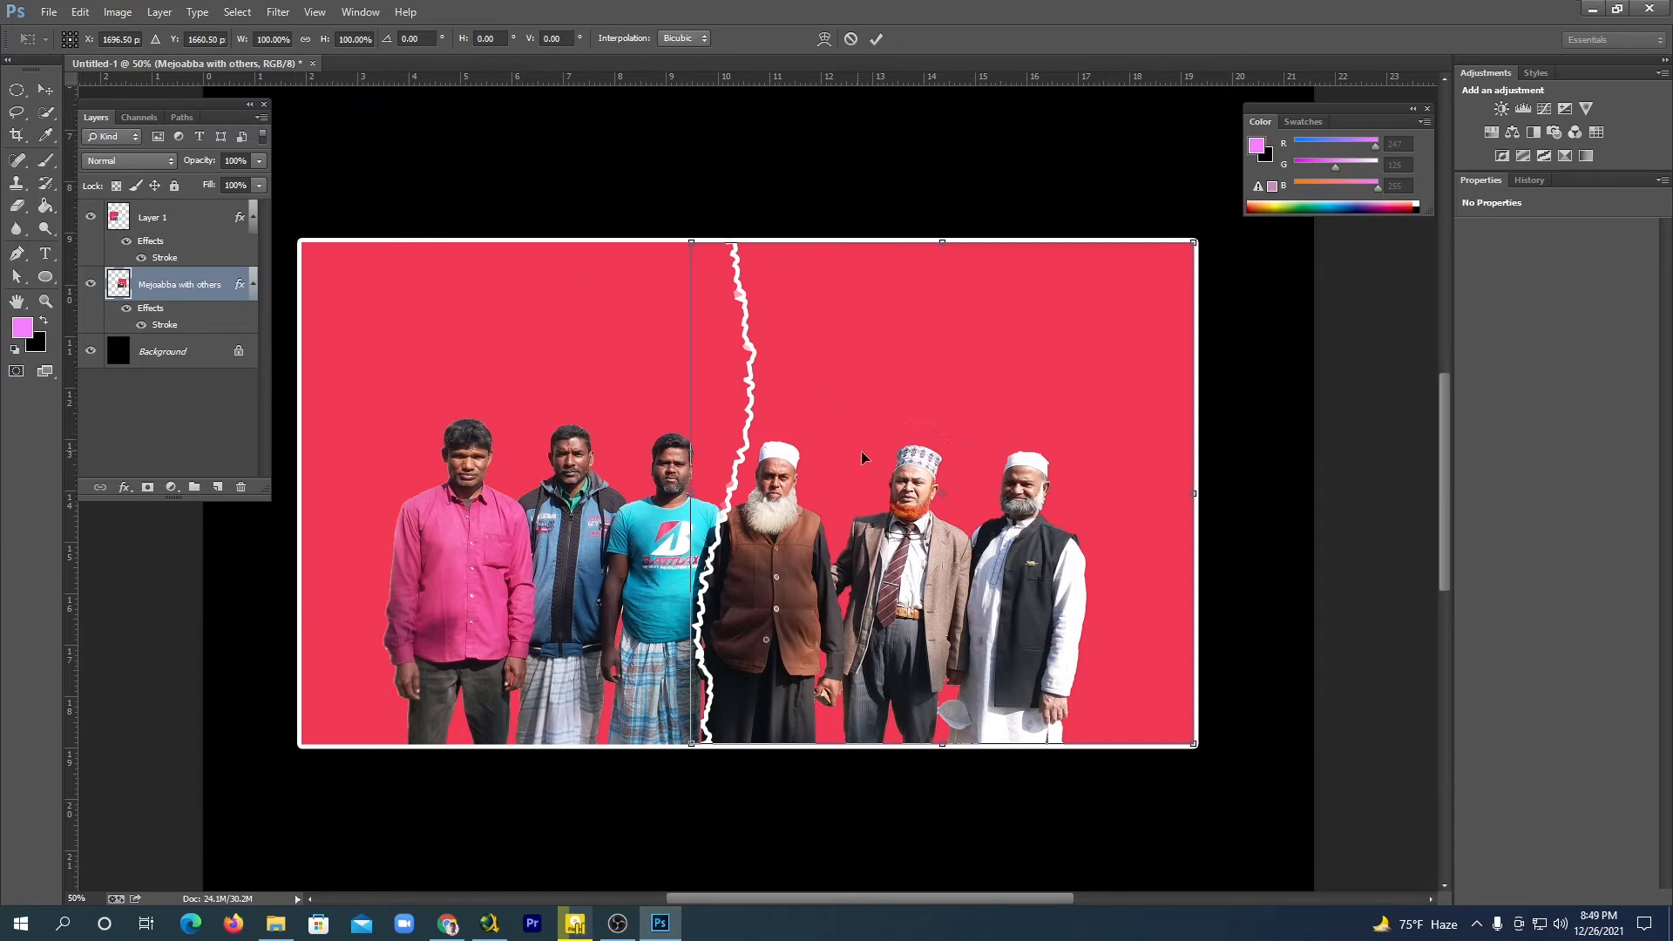
{"action": "left_click_drag", "start_coordinate": [861, 451], "coordinate": [880, 453]}
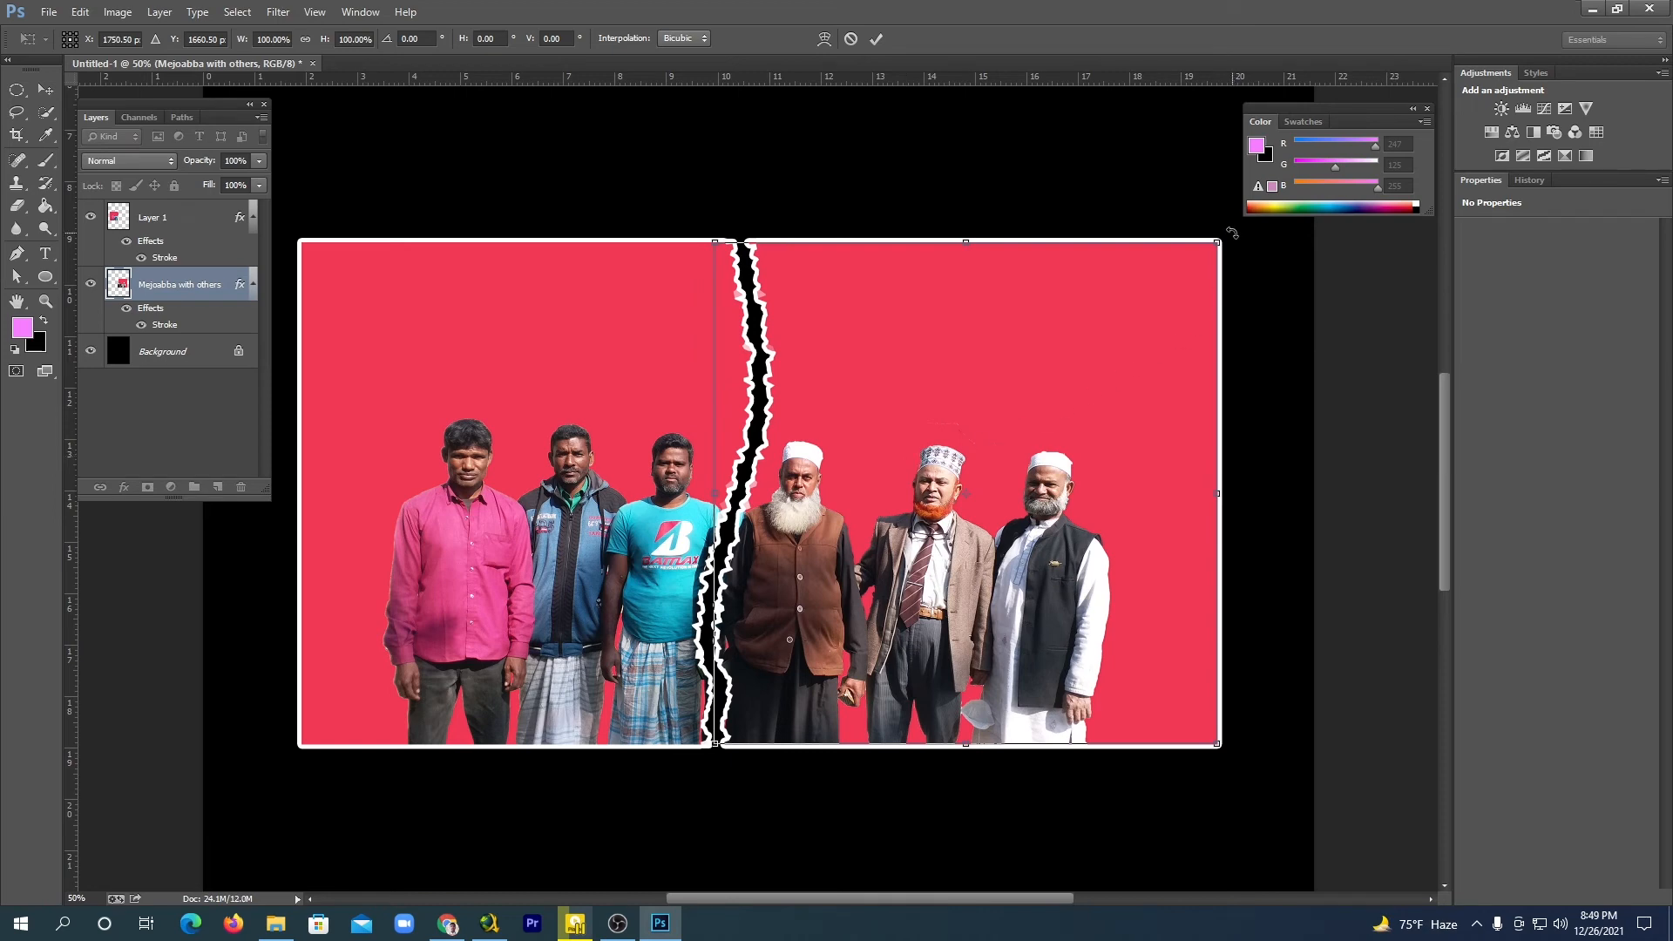
{"action": "left_click_drag", "start_coordinate": [1232, 233], "coordinate": [1226, 226]}
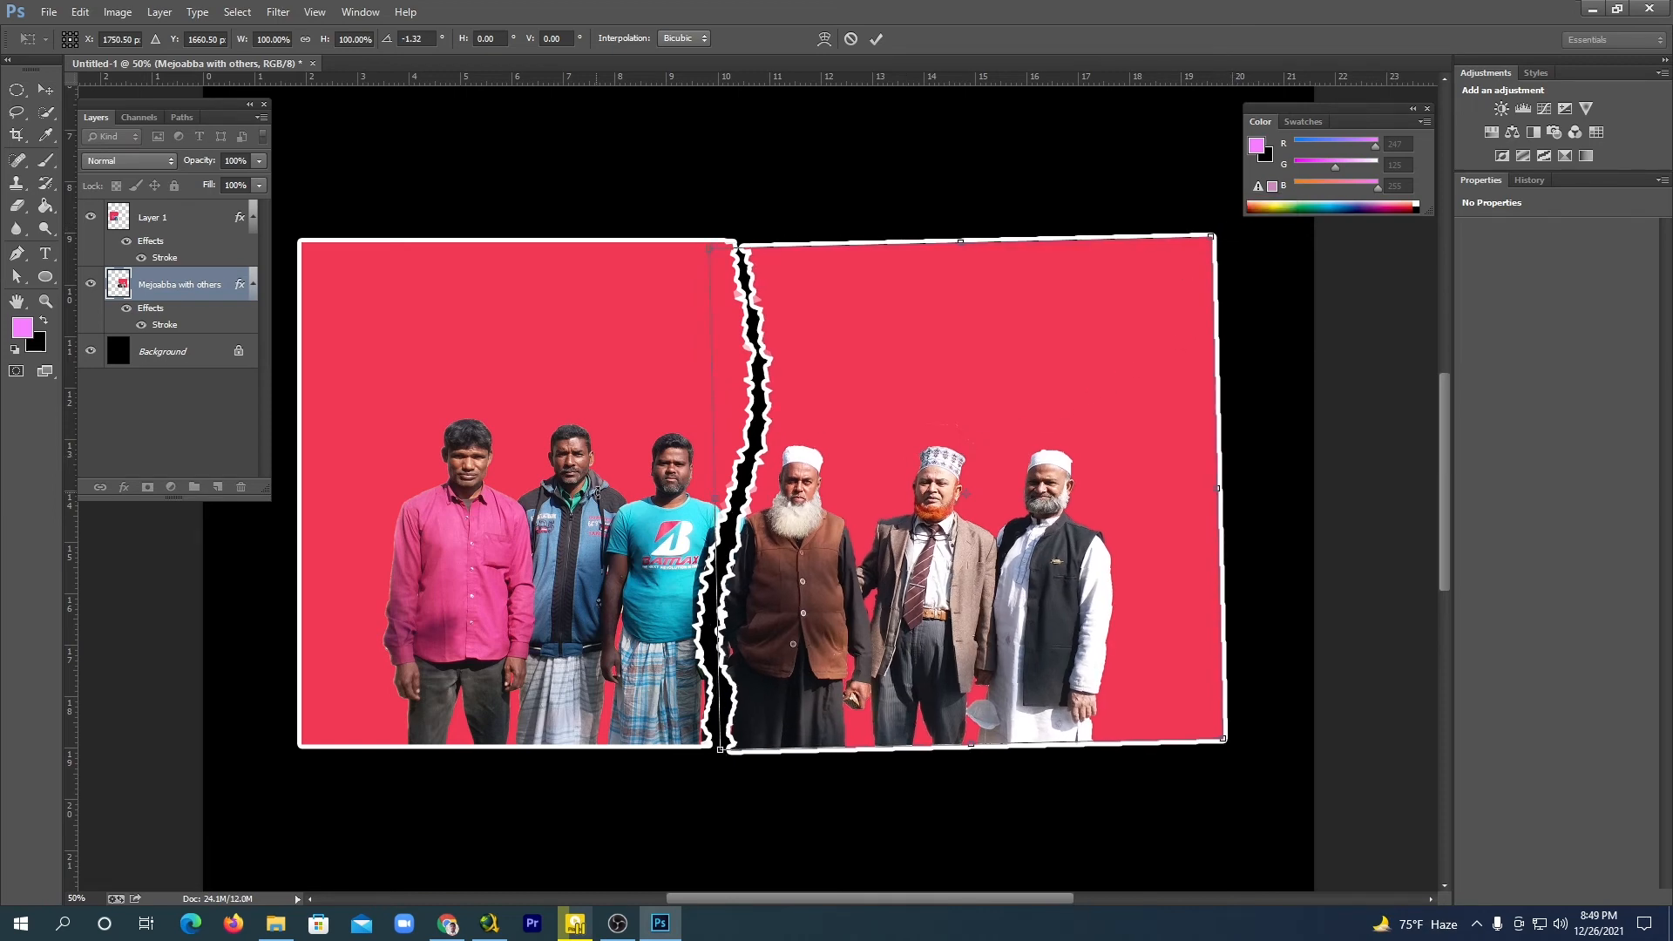
{"action": "left_click", "coordinate": [48, 93]}
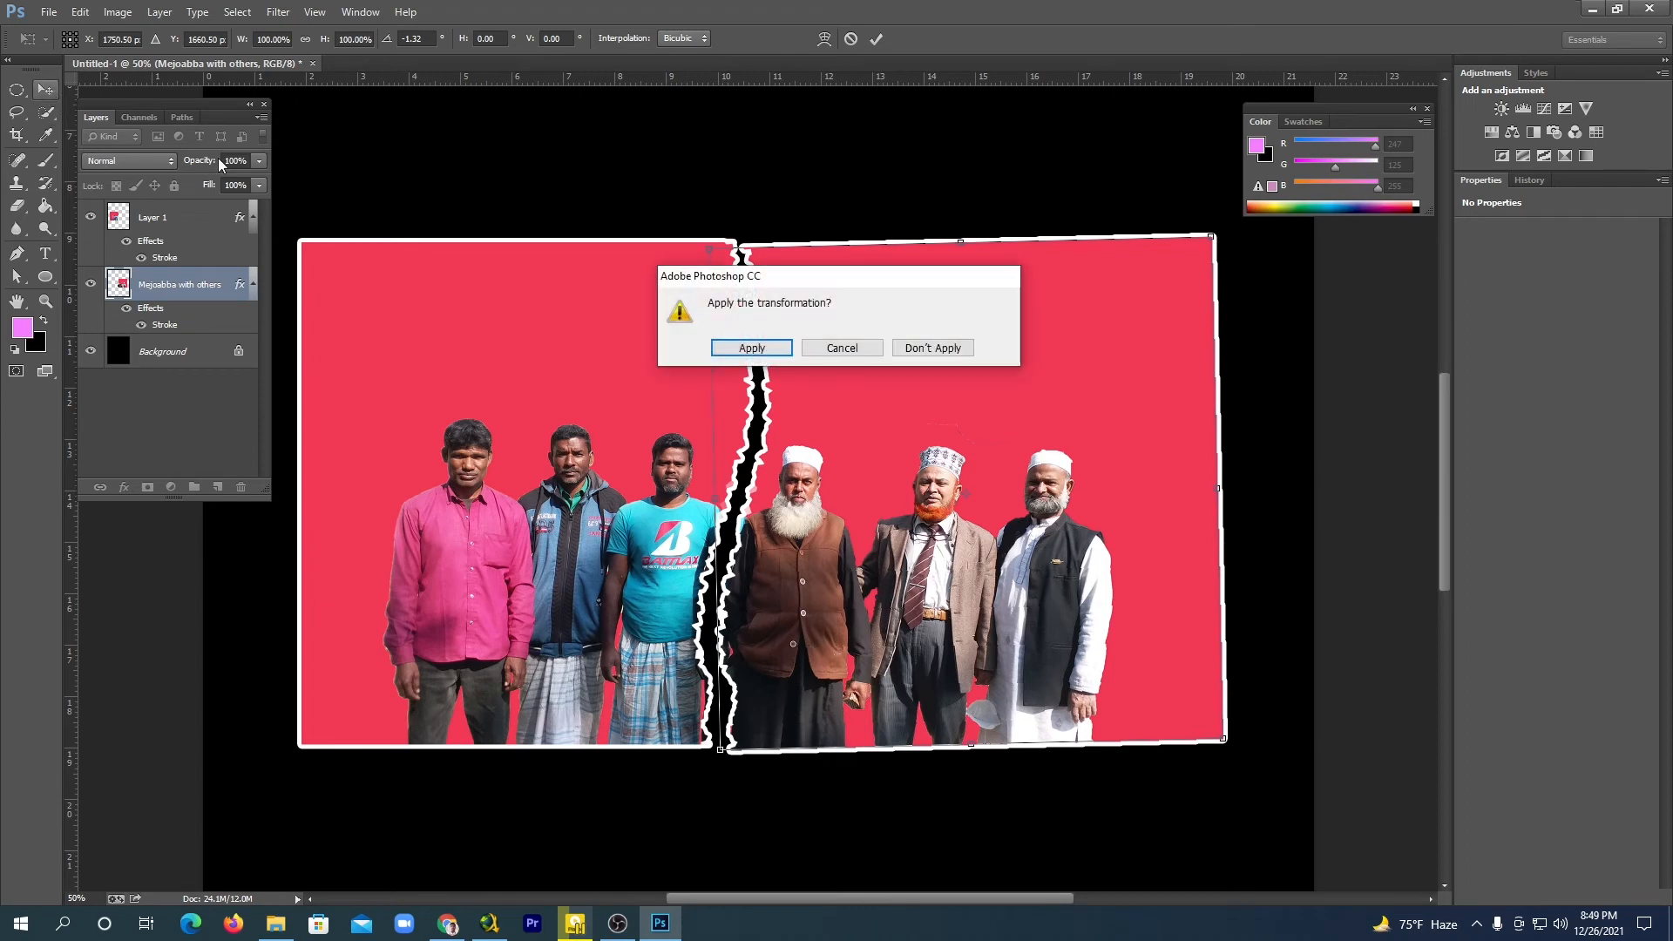
{"action": "left_click", "coordinate": [751, 348]}
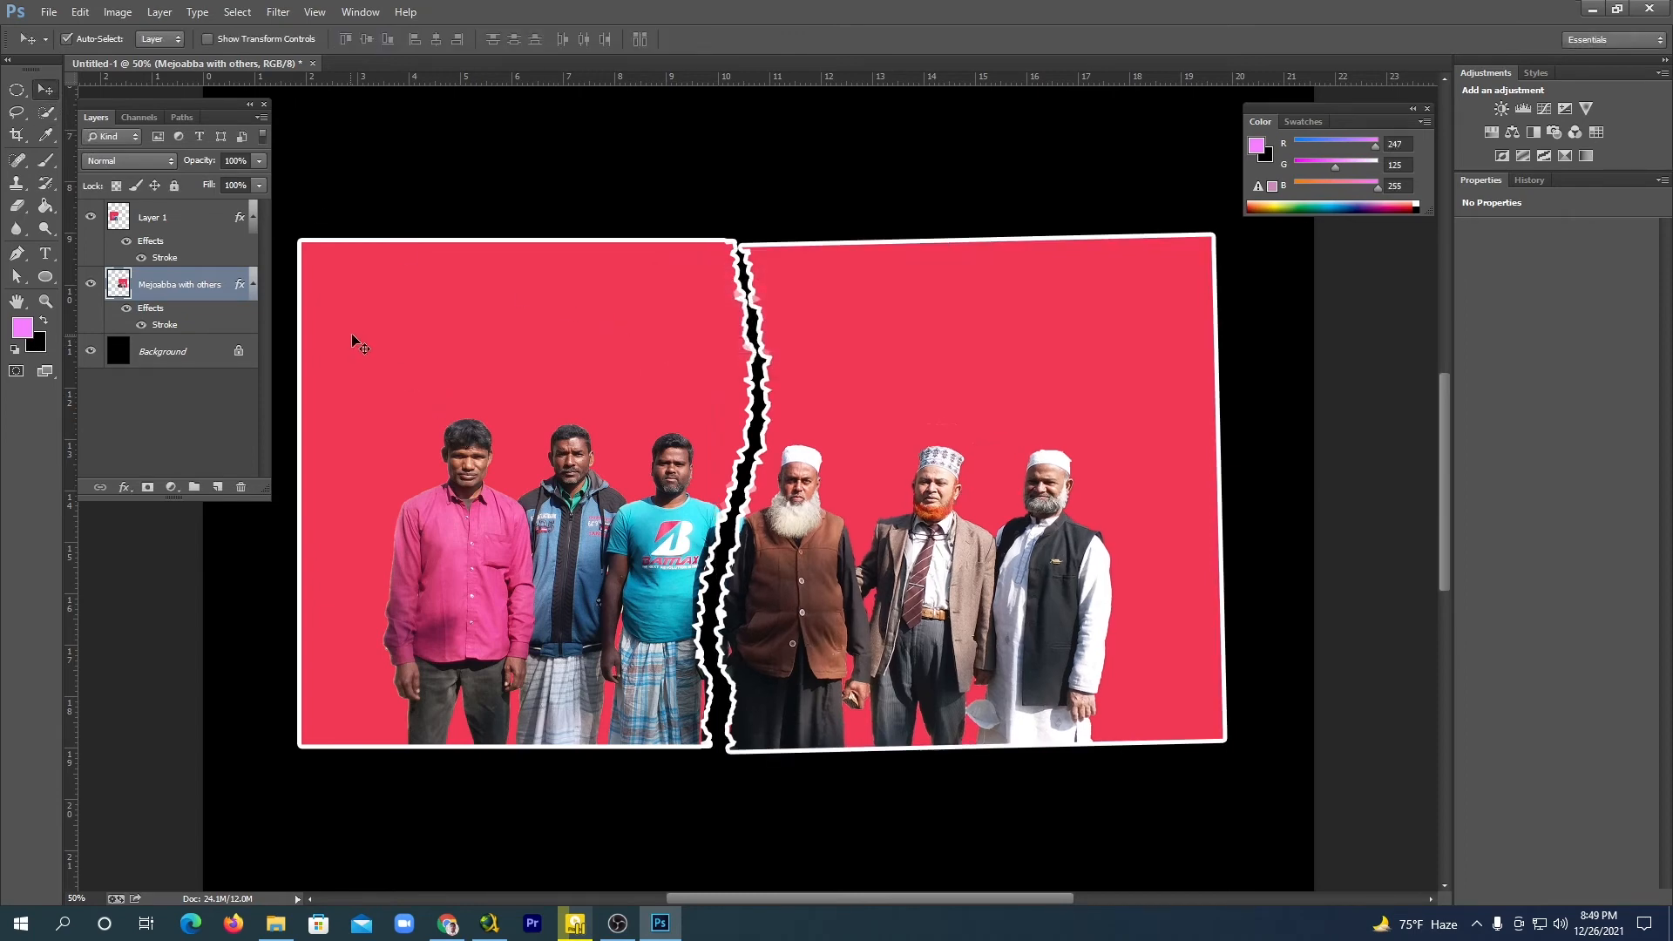
Step: Move the left half of the photo about 18 px left and 13 px down, rotate it about 0.56 degrees, and apply the transformation
{"action": "left_click", "coordinate": [159, 219]}
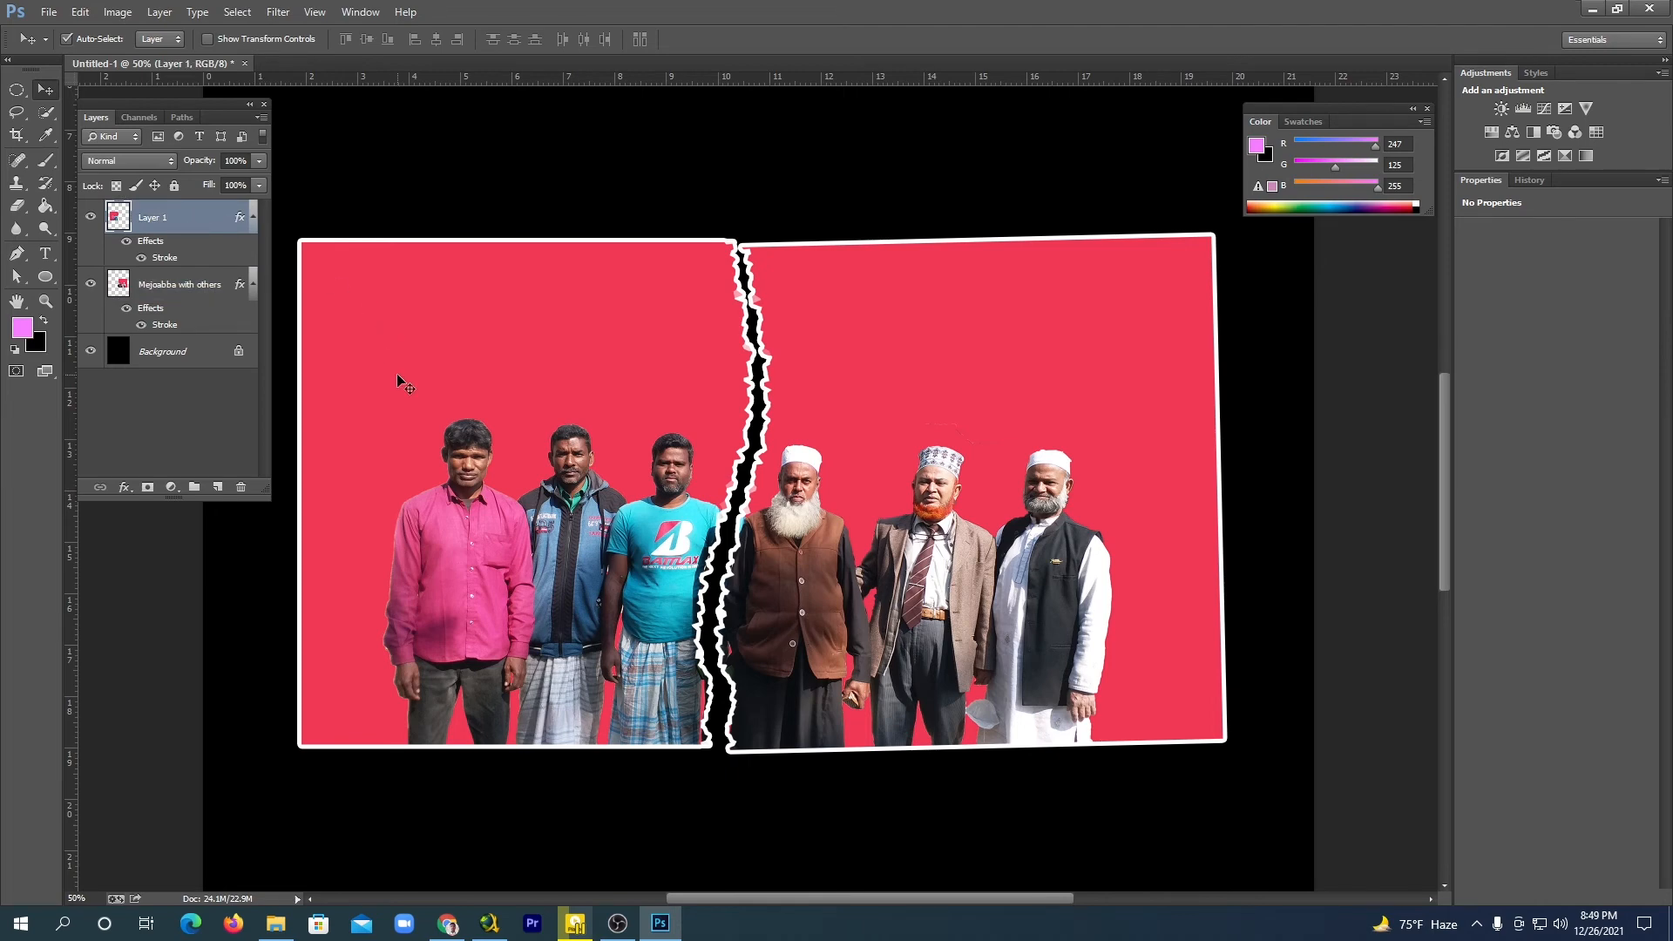
{"action": "key", "text": "ctrl+t"}
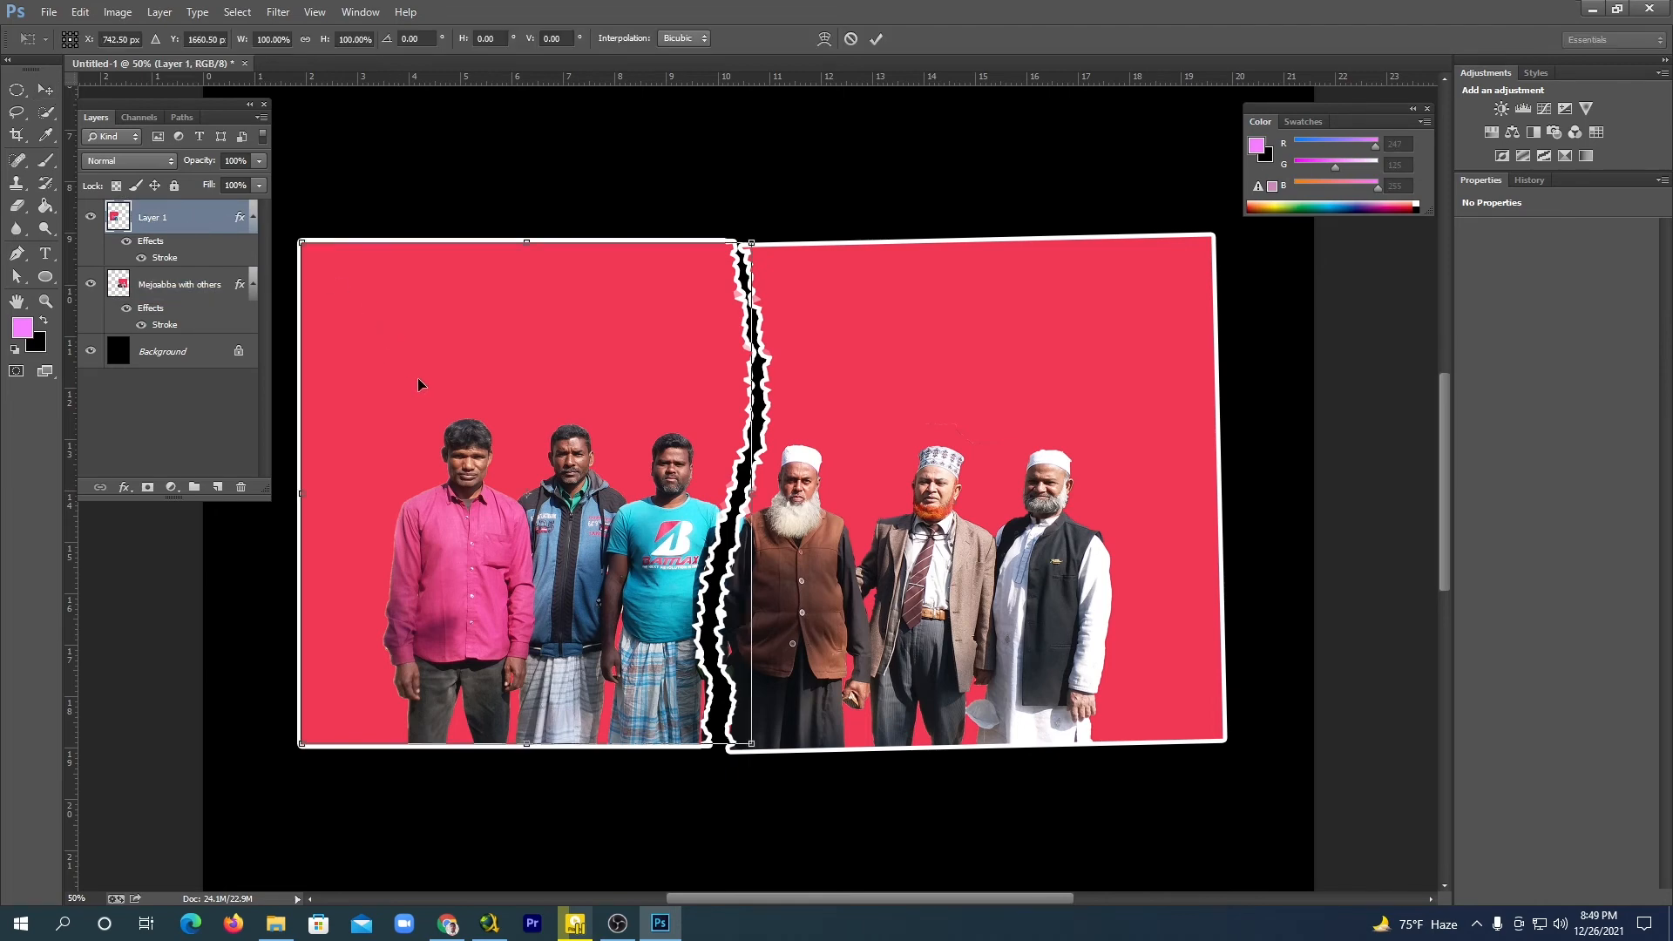
{"action": "left_click_drag", "start_coordinate": [442, 387], "coordinate": [435, 394]}
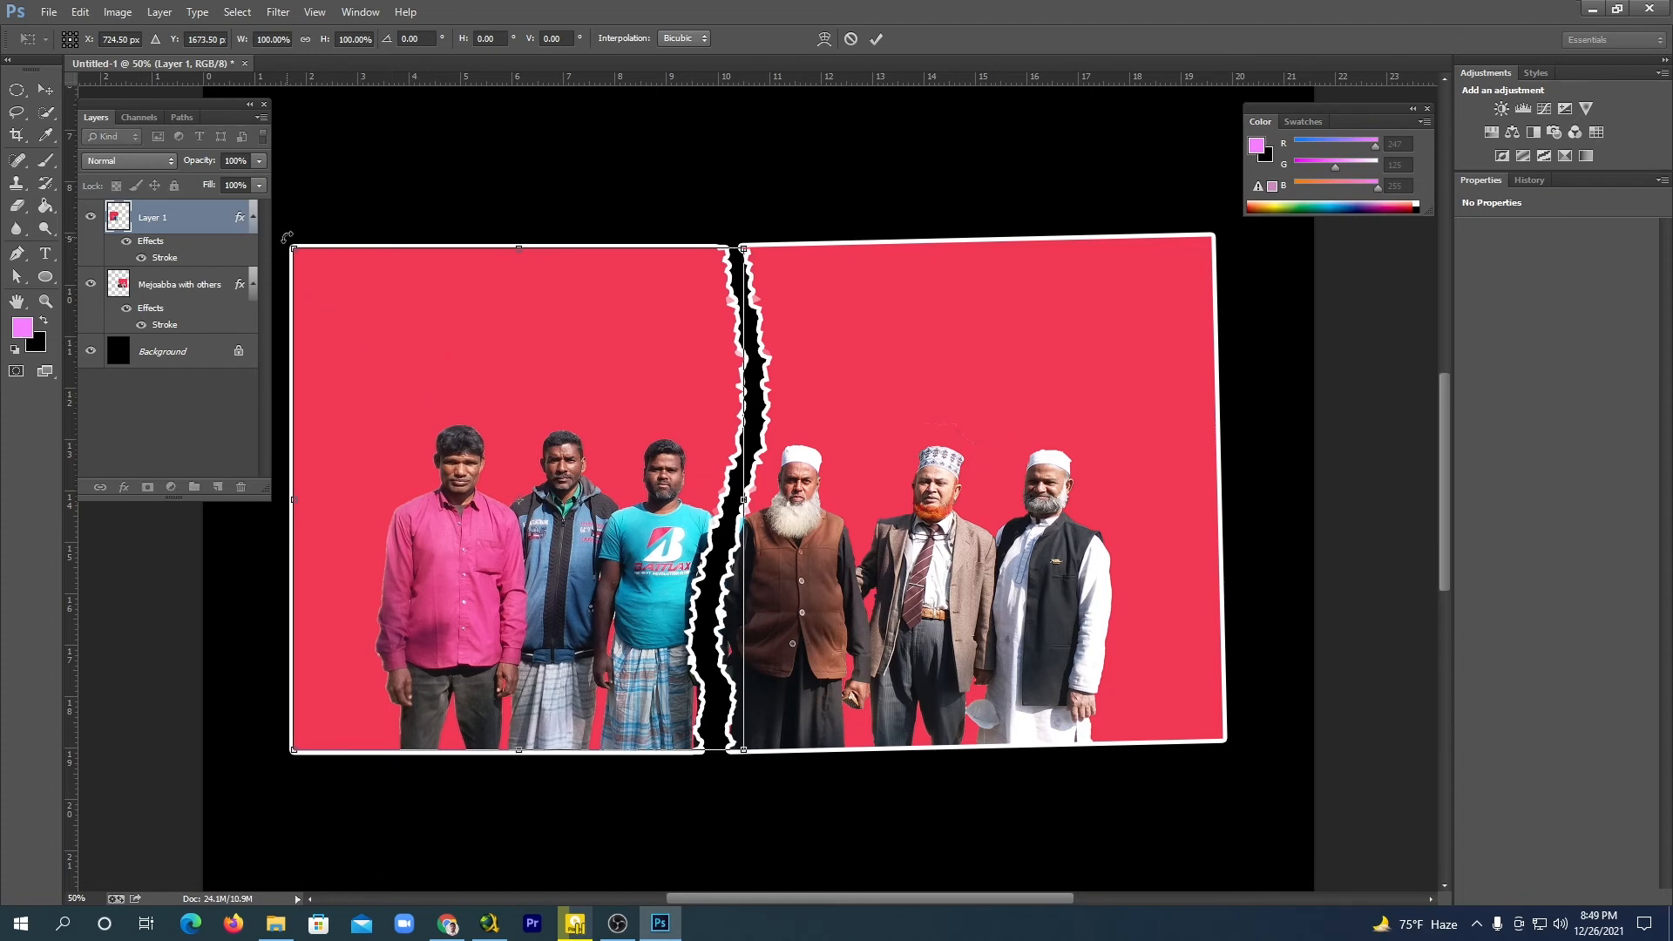
{"action": "left_click_drag", "start_coordinate": [286, 236], "coordinate": [287, 230]}
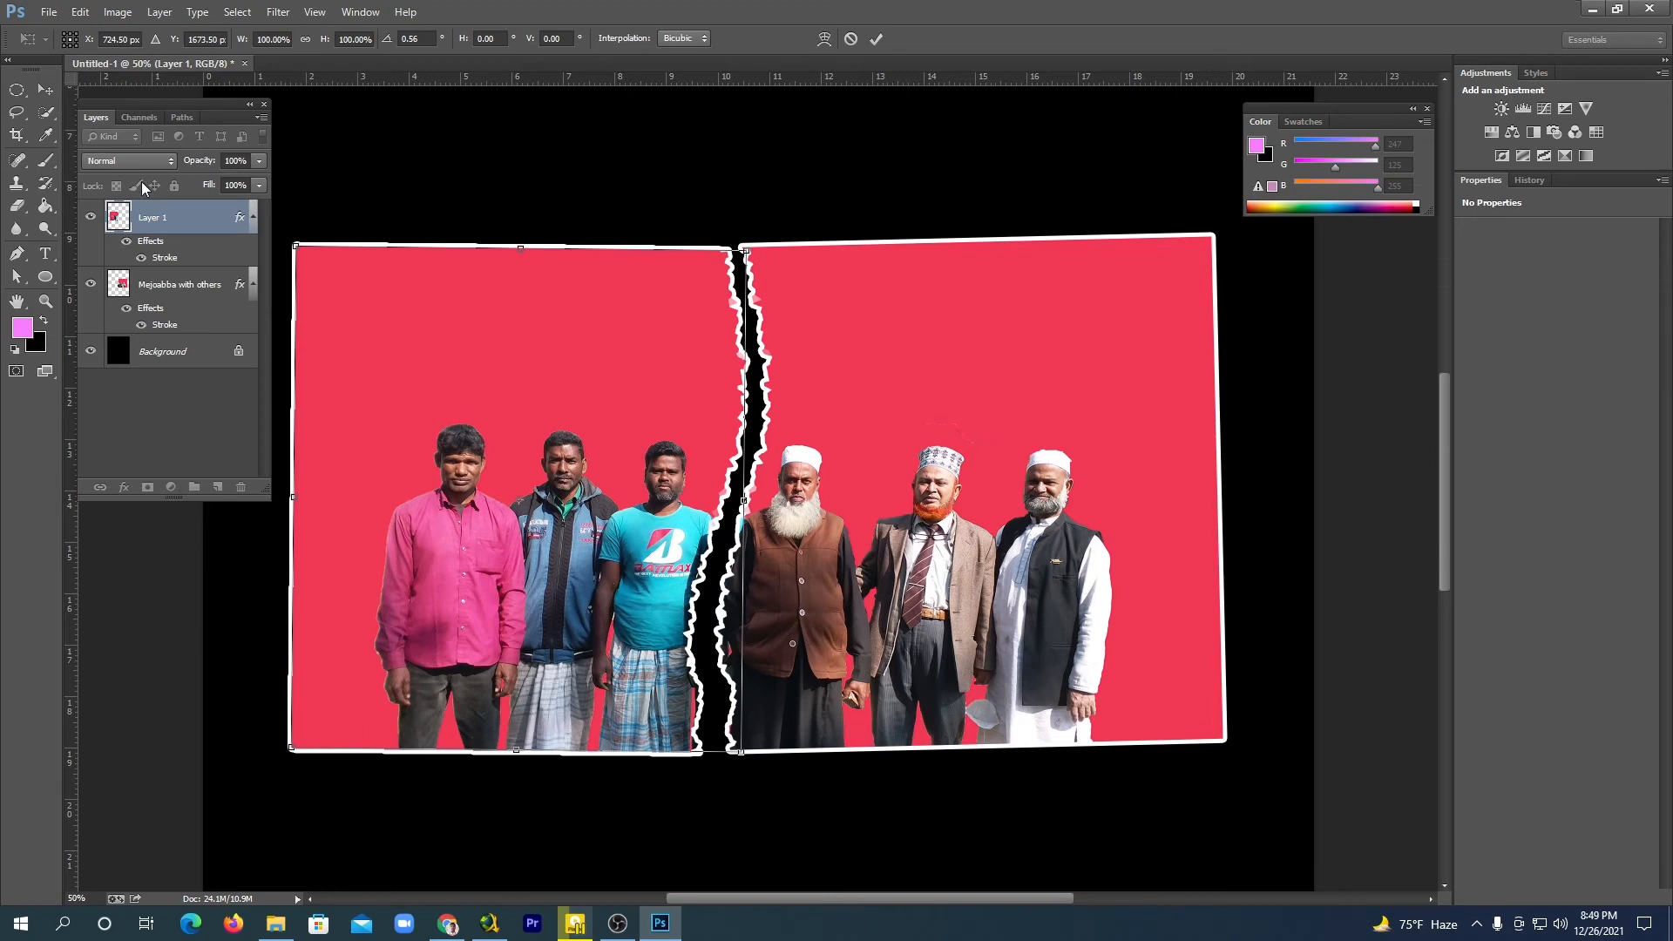
{"action": "left_click", "coordinate": [45, 91]}
{"action": "left_click", "coordinate": [751, 348]}
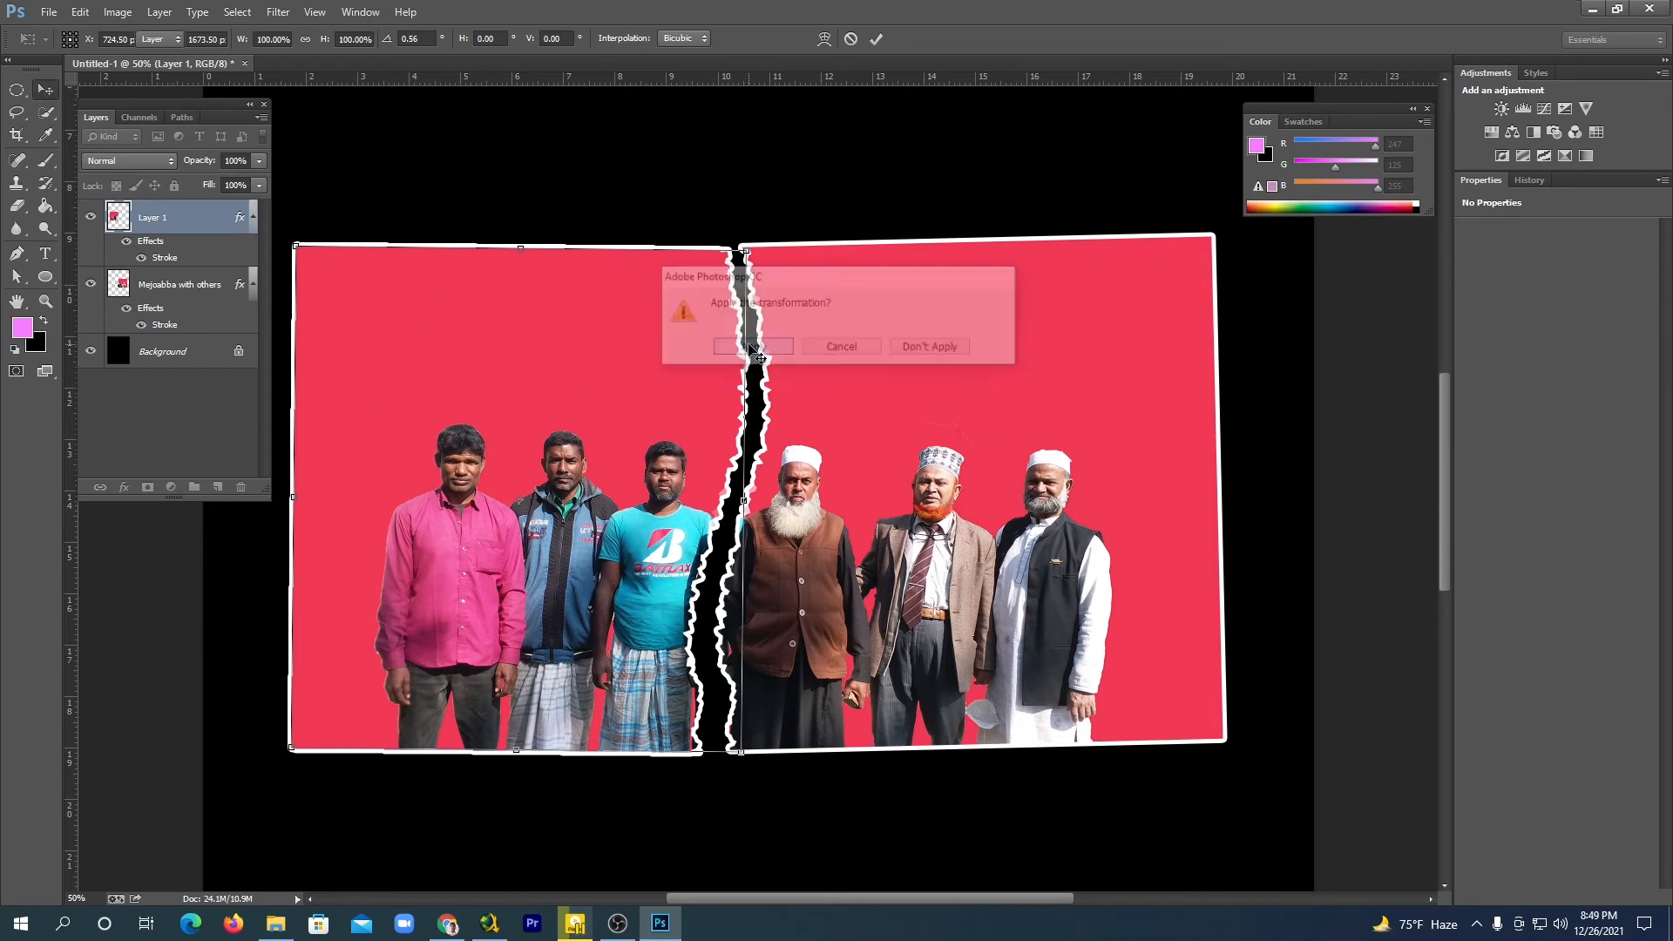